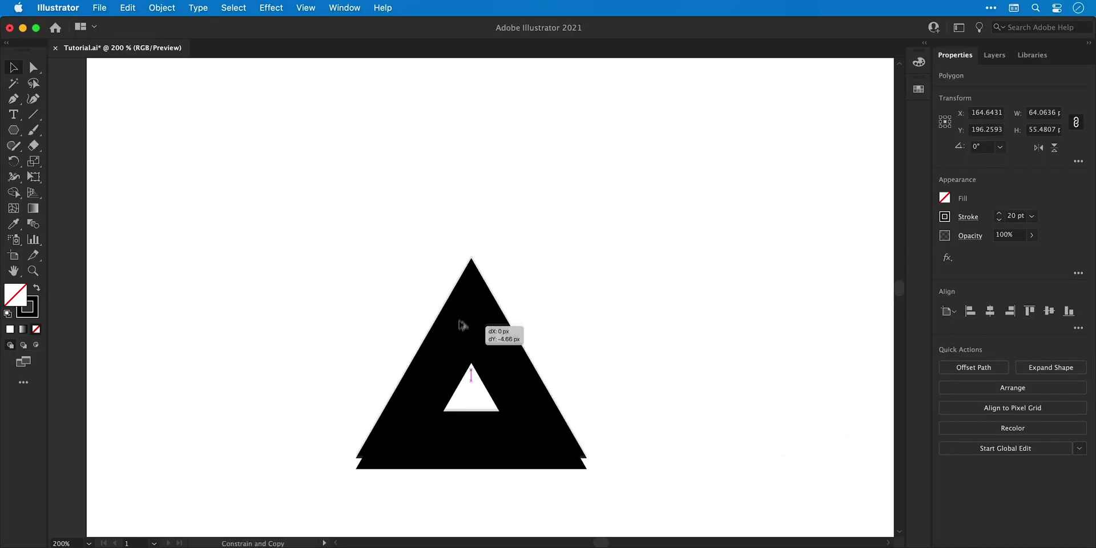
pyautogui.moveTo(463, 325); pyautogui.dragTo(462, 165)
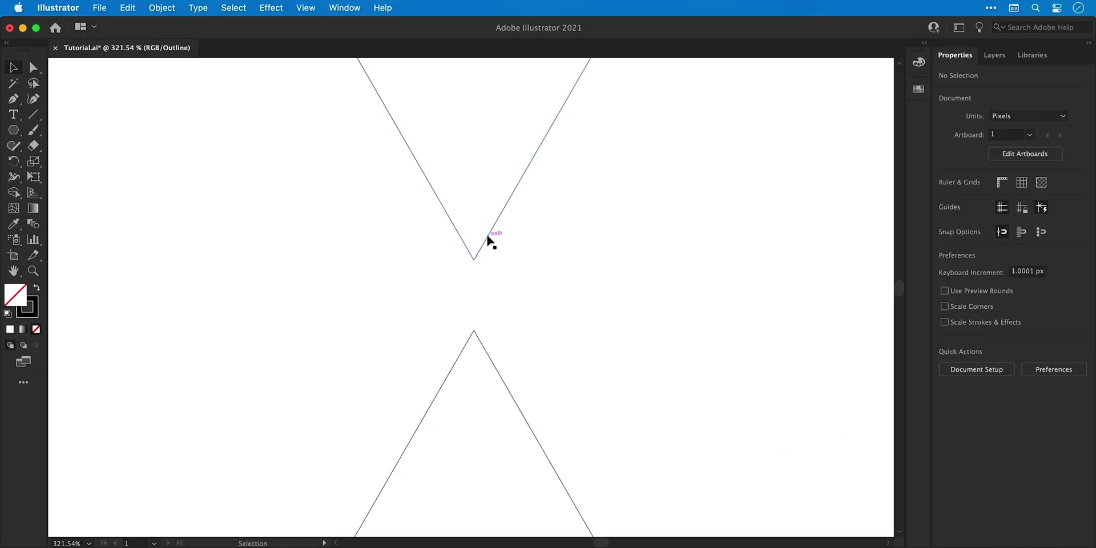
pyautogui.moveTo(489, 240); pyautogui.dragTo(489, 299)
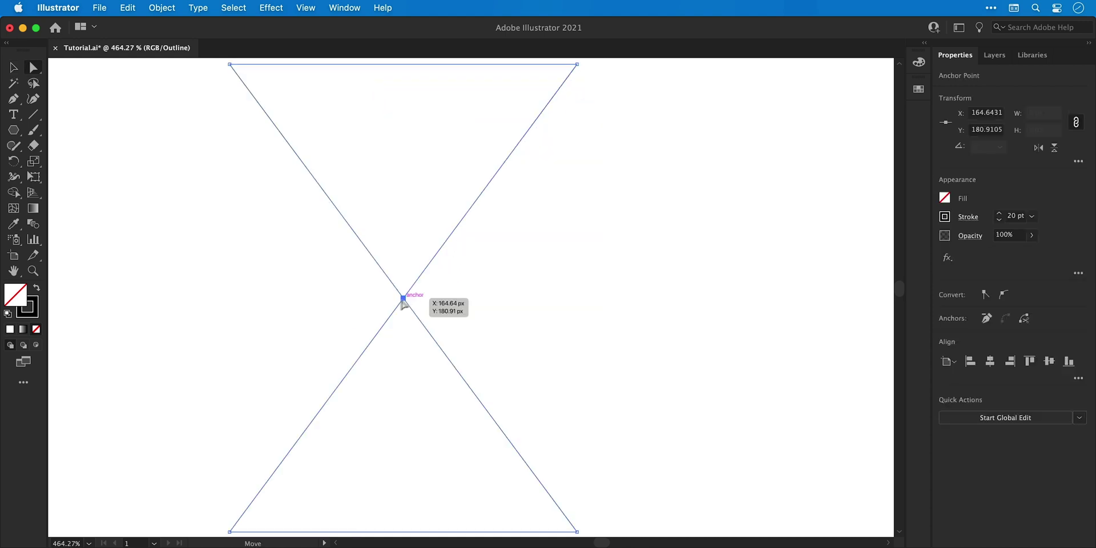
pyautogui.moveTo(403, 297); pyautogui.dragTo(369, 340)
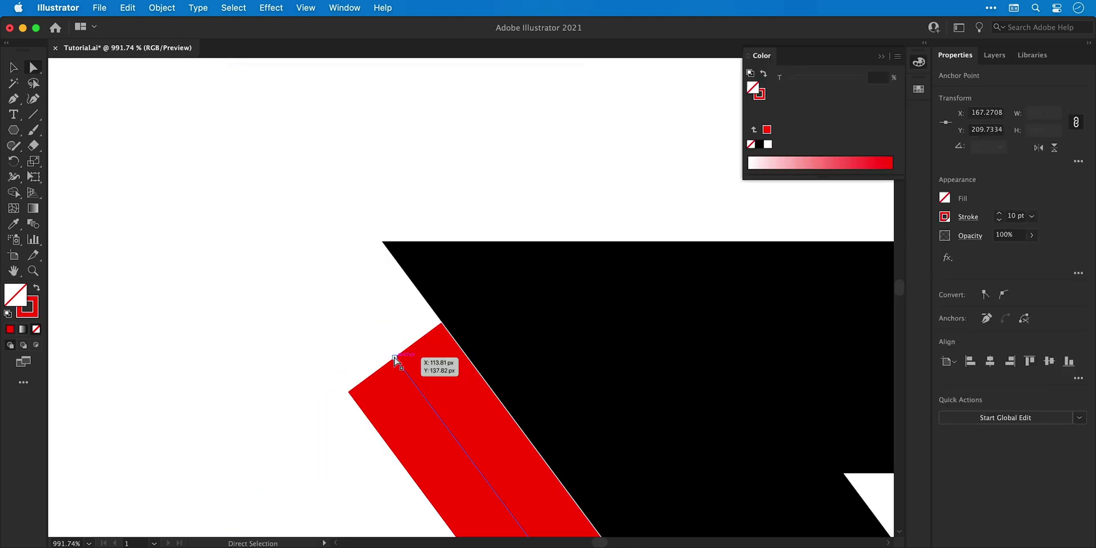
pyautogui.moveTo(399, 362); pyautogui.dragTo(340, 297)
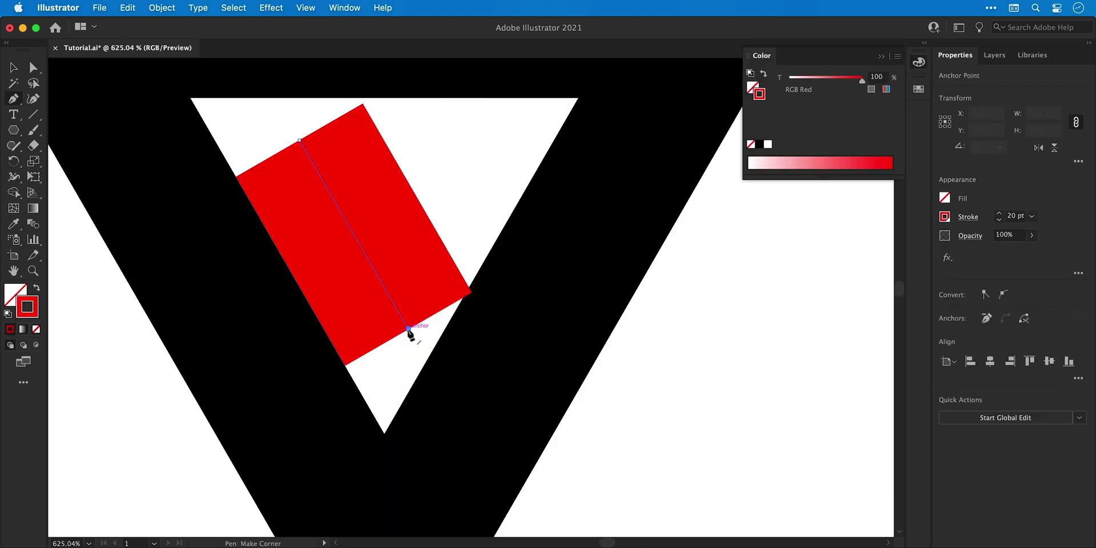
pyautogui.click(409, 329)
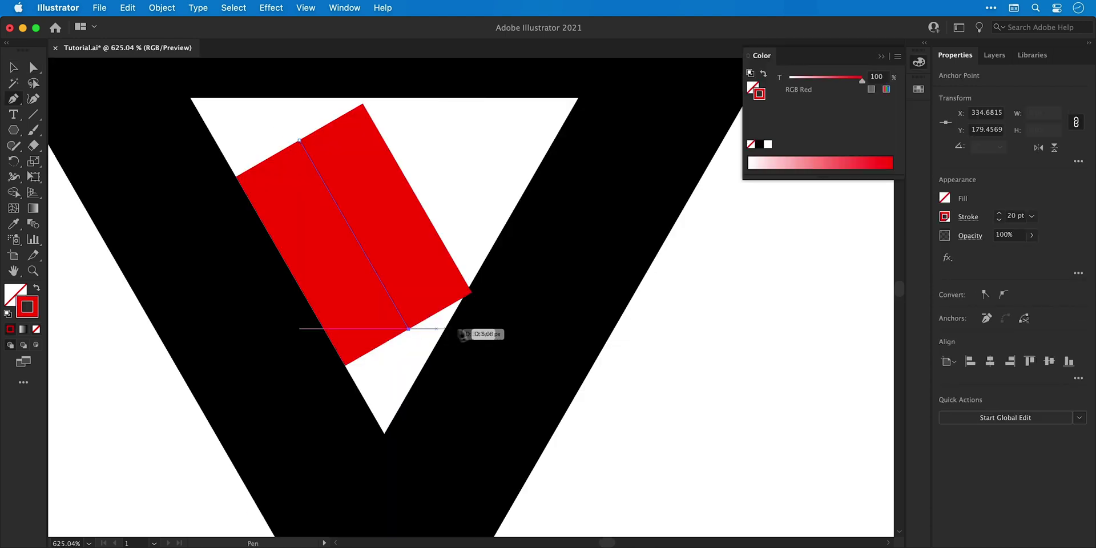
pyautogui.click(734, 319)
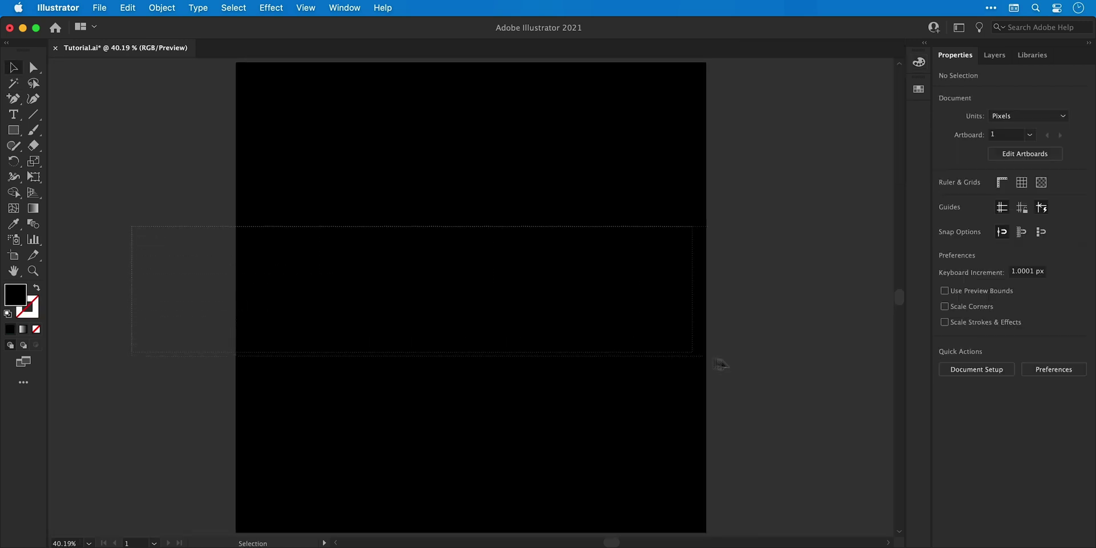
pyautogui.click(919, 90)
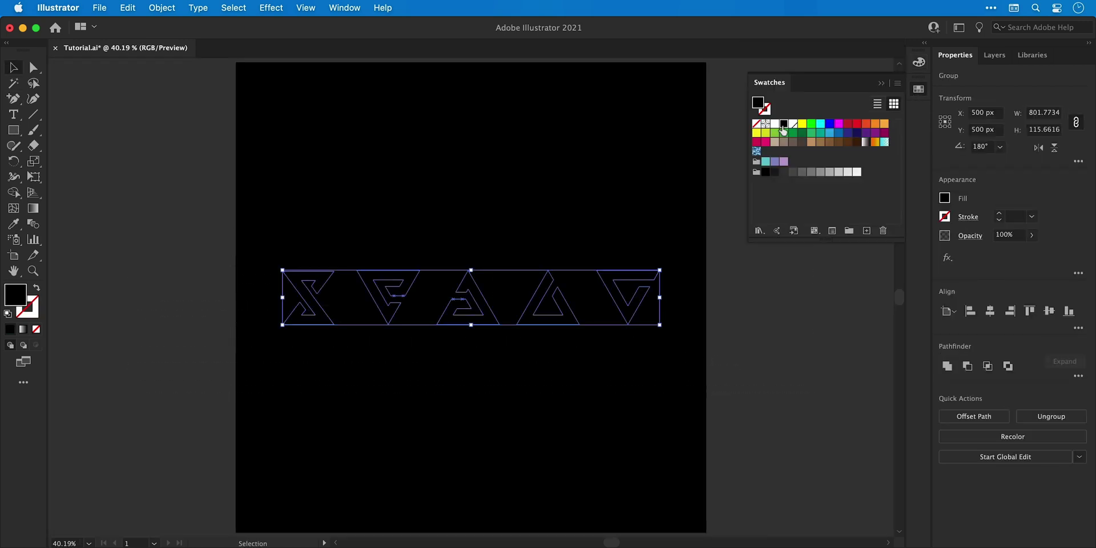
pyautogui.click(775, 125)
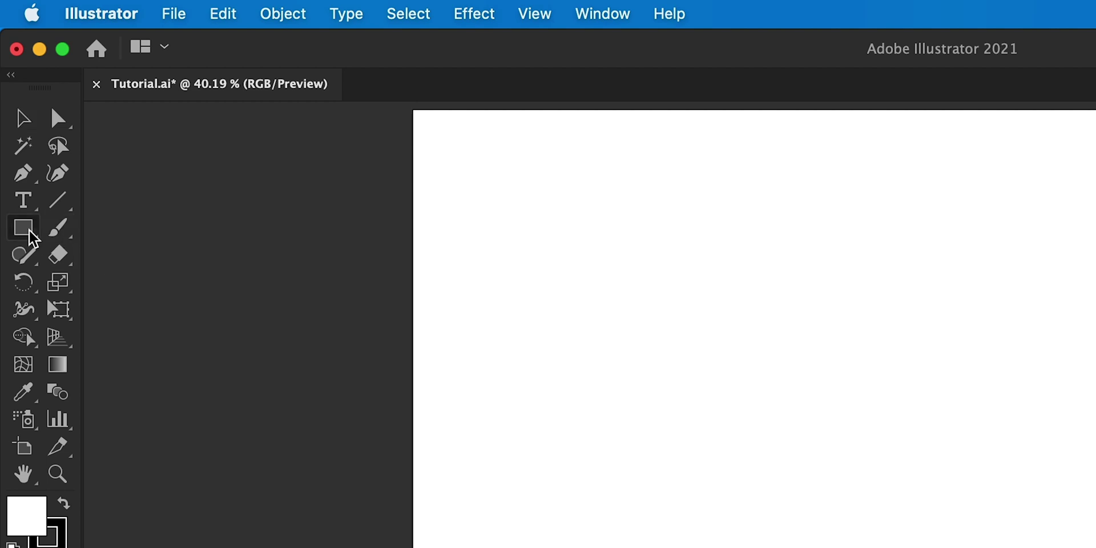
# Create a three-sided polygon with a 50 px radius on the artboard using the Polygon tool.
pyautogui.click(17, 132)
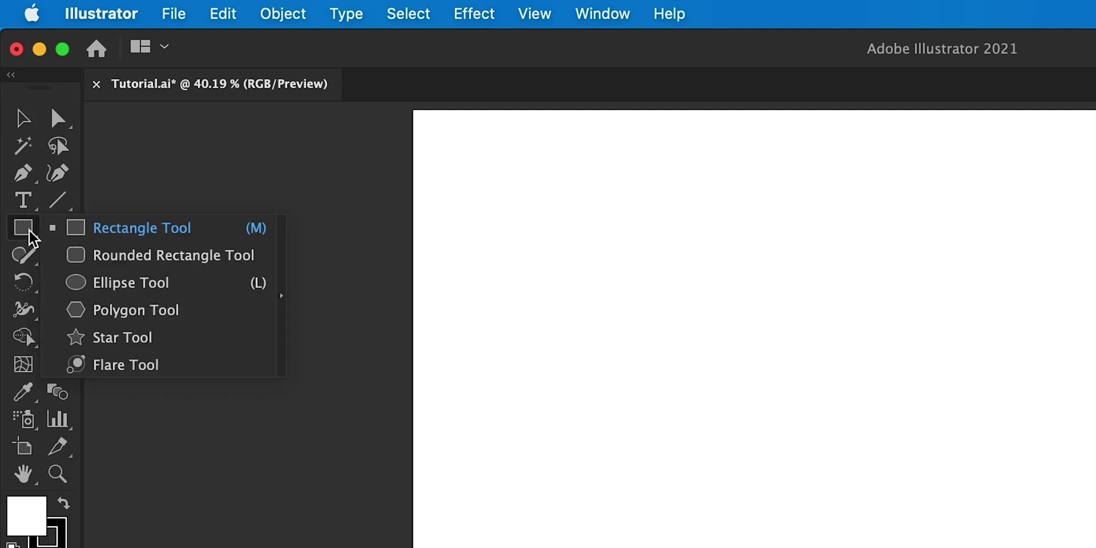
pyautogui.click(86, 310)
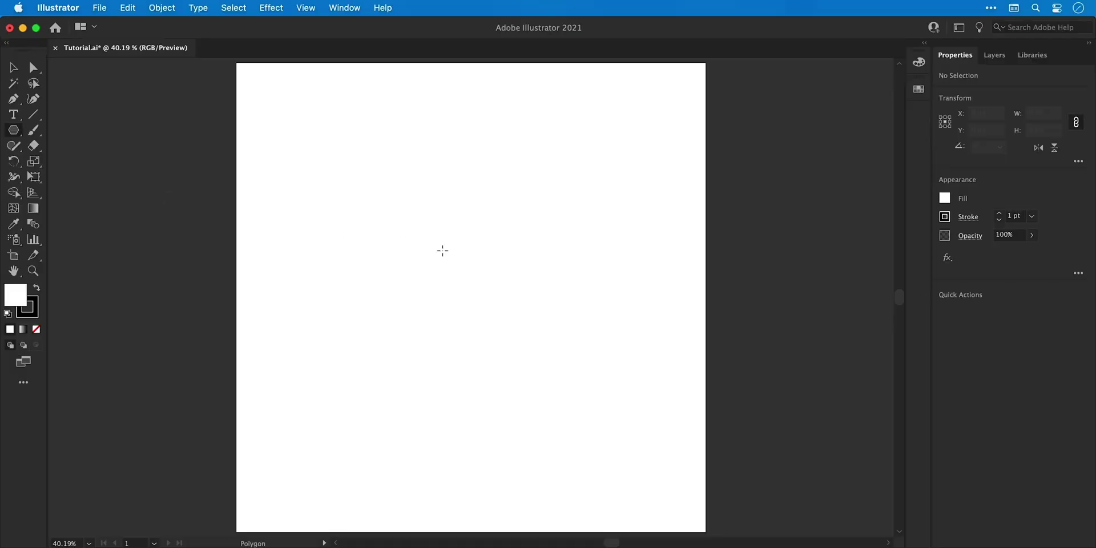
pyautogui.click(443, 251)
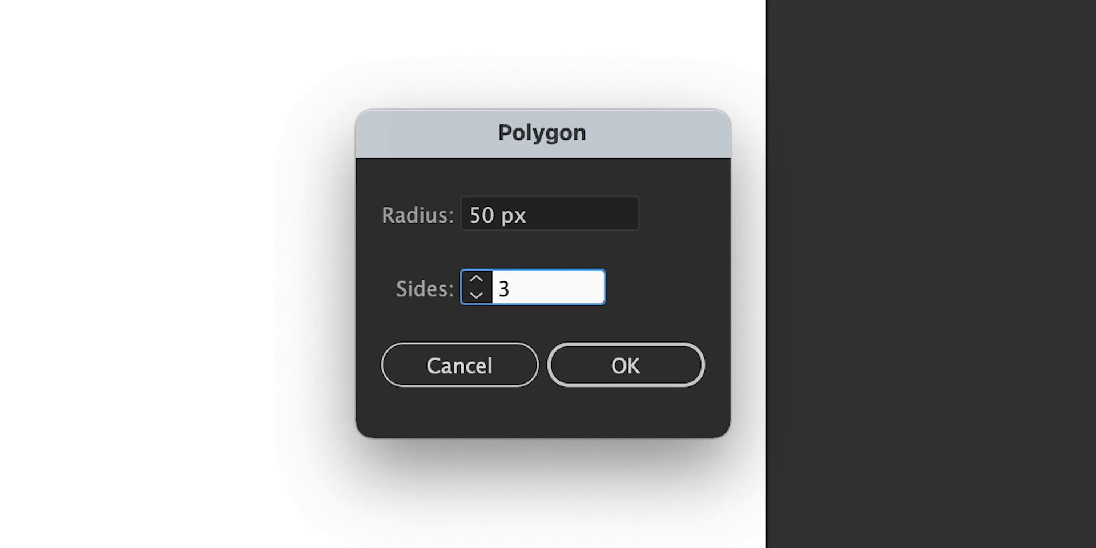
pyautogui.press('Return')
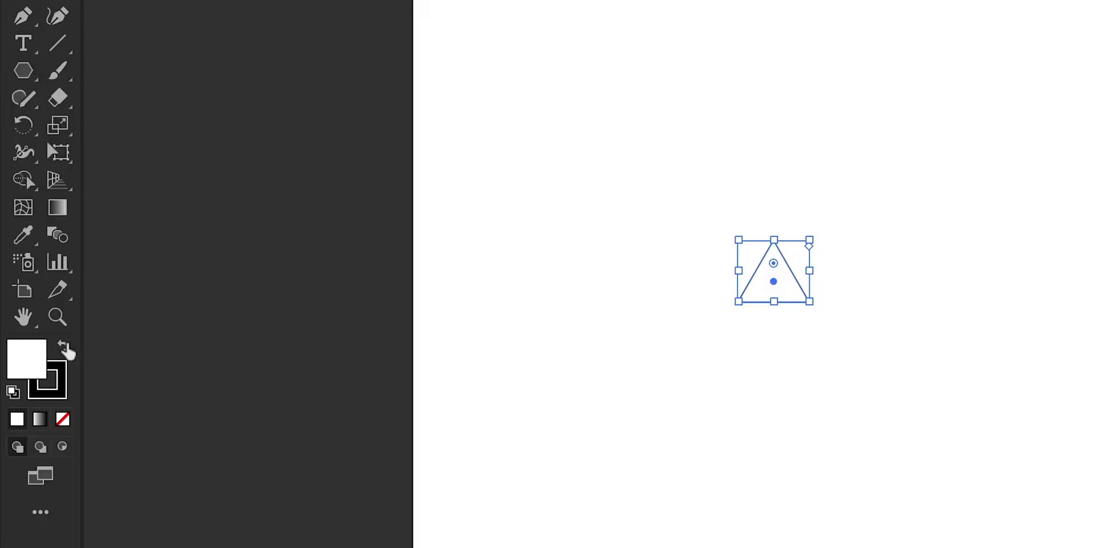
# Give the triangle no fill and a black stroke.
pyautogui.click(65, 349)
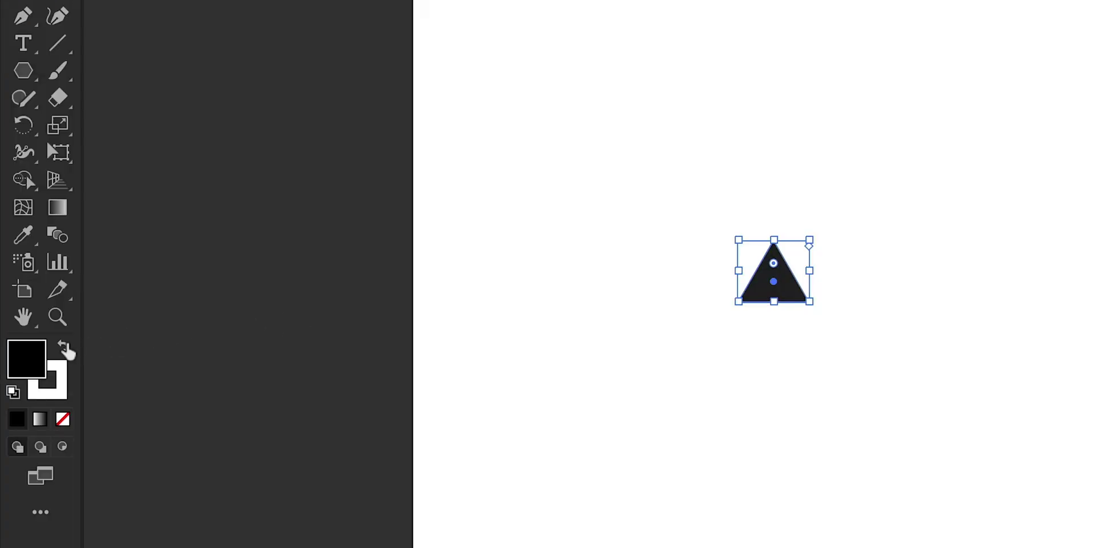
pyautogui.click(65, 348)
pyautogui.click(62, 421)
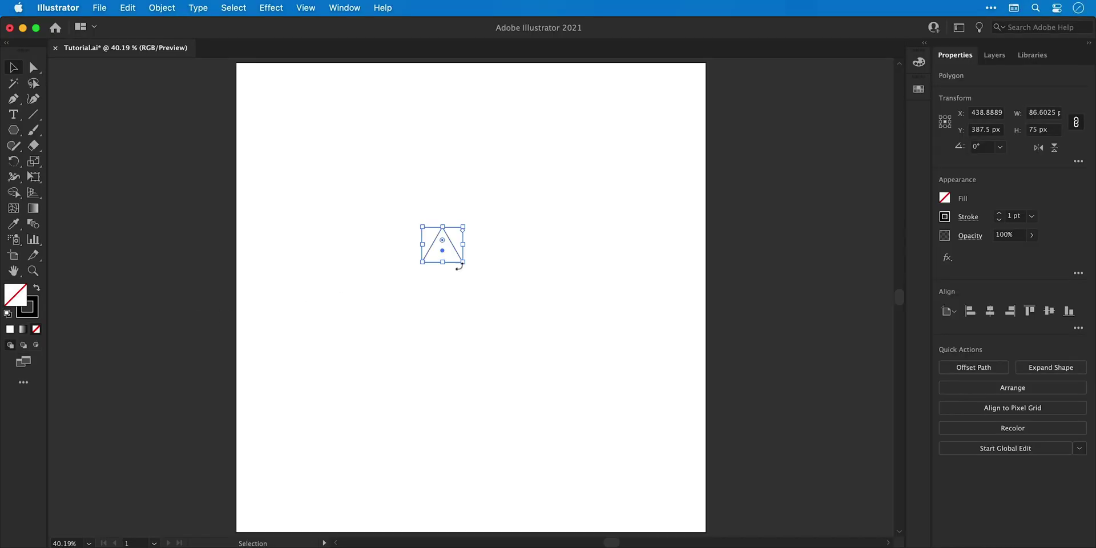
# Scale the triangle up to about 367 px wide and set its stroke weight to 20 pt.
pyautogui.moveTo(459, 266); pyautogui.dragTo(564, 320)
pyautogui.click(999, 213)
pyautogui.click(998, 213)
pyautogui.click(999, 213)
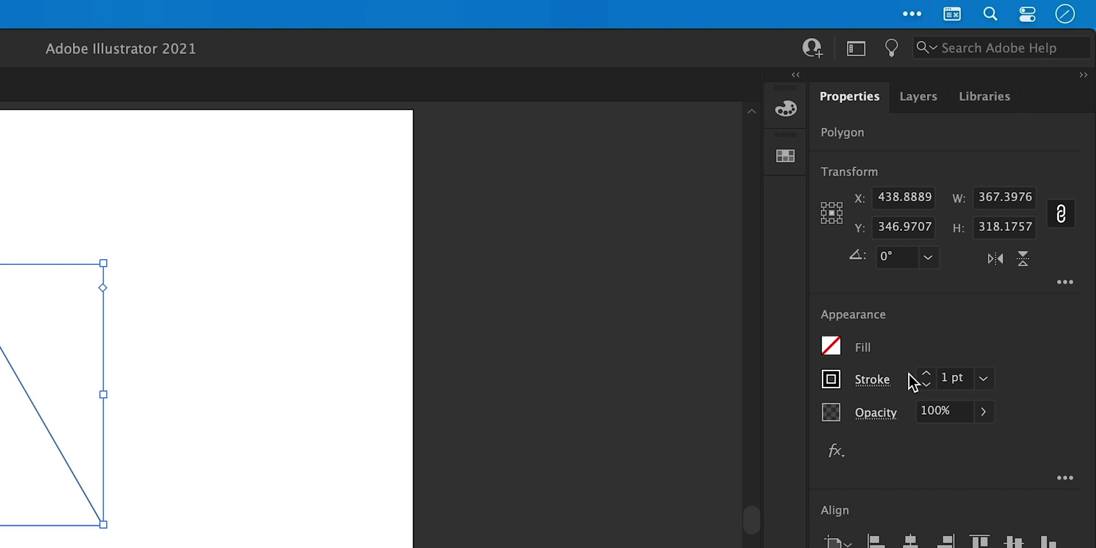
pyautogui.click(926, 372)
pyautogui.click(926, 372)
pyautogui.click(926, 372)
pyautogui.click(926, 372)
pyautogui.click(926, 372)
pyautogui.click(925, 372)
pyautogui.click(926, 372)
pyautogui.click(926, 373)
# Check that Scale Strokes & Effects is off and scale the triangle down to about 64 px wide near the artboard's upper-left corner.
pyautogui.click(1057, 288)
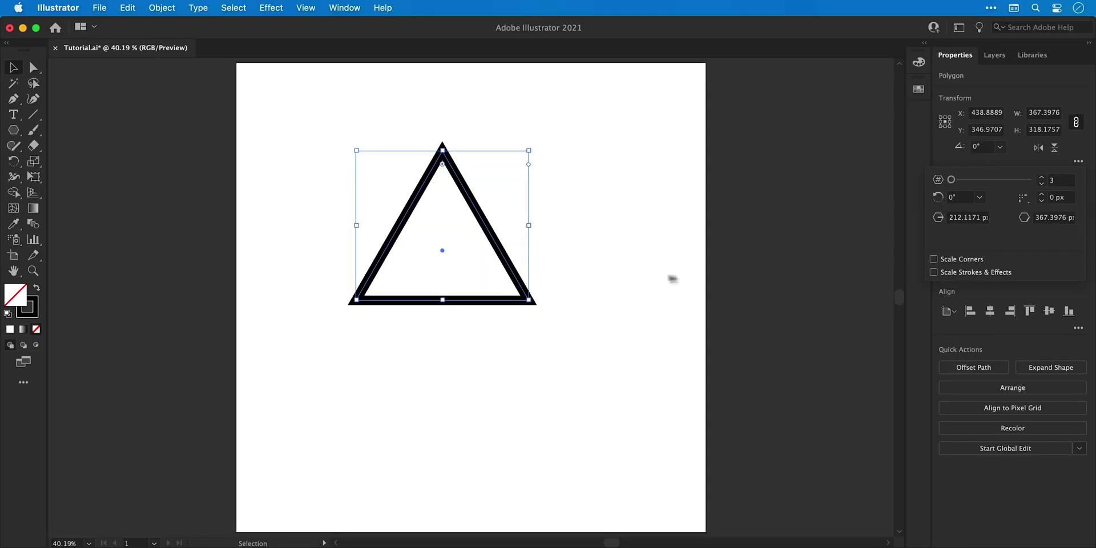
pyautogui.moveTo(530, 300); pyautogui.dragTo(332, 149)
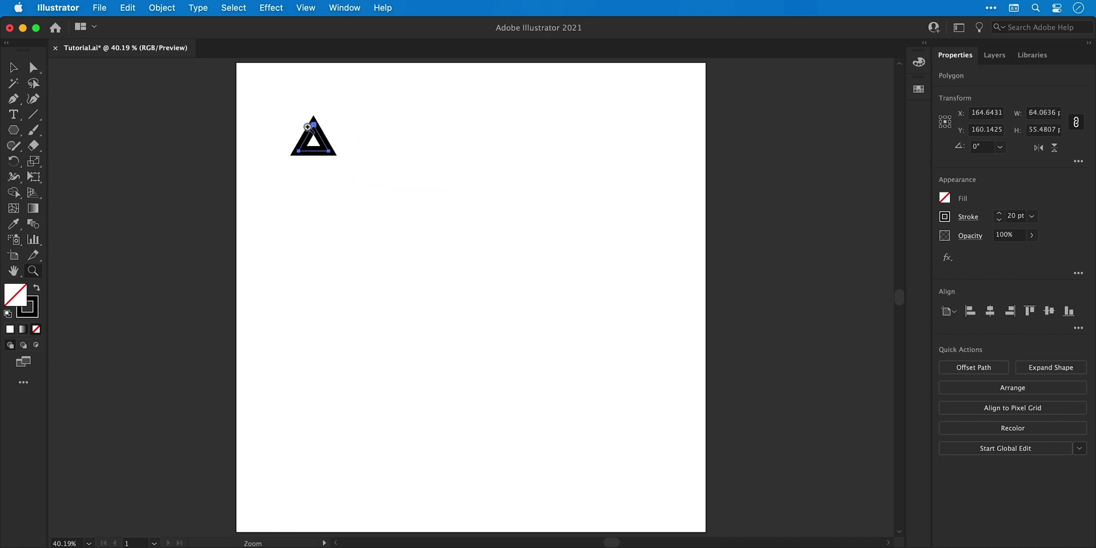
# Duplicate the triangle straight above the original and flip the copy vertically.
pyautogui.scroll(10, 382, 171)
pyautogui.press('v')
pyautogui.press('super+minus')
pyautogui.press('super+minus')
pyautogui.press('super+minus')
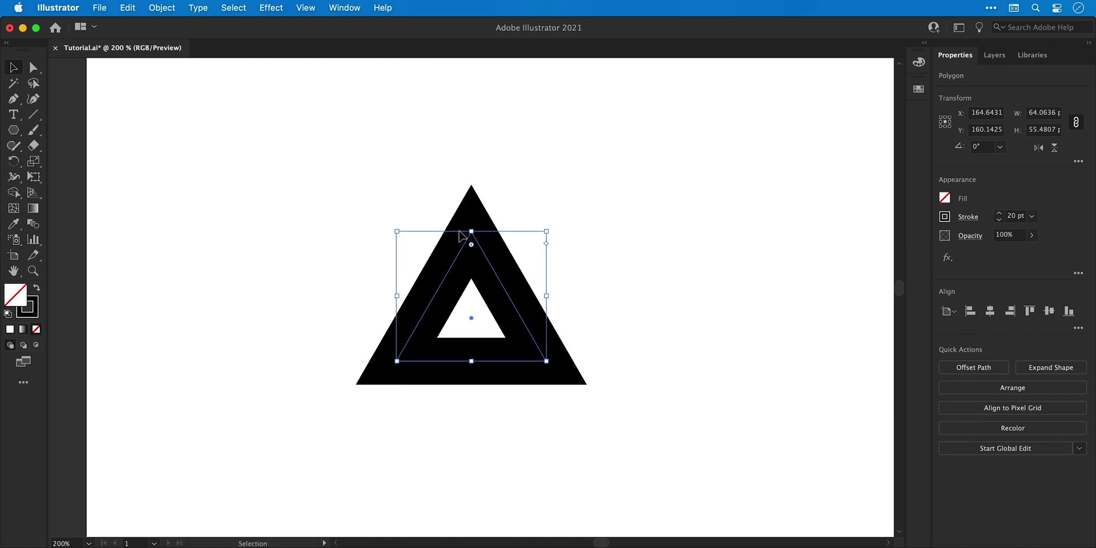
pyautogui.moveTo(459, 261); pyautogui.dragTo(460, 165)
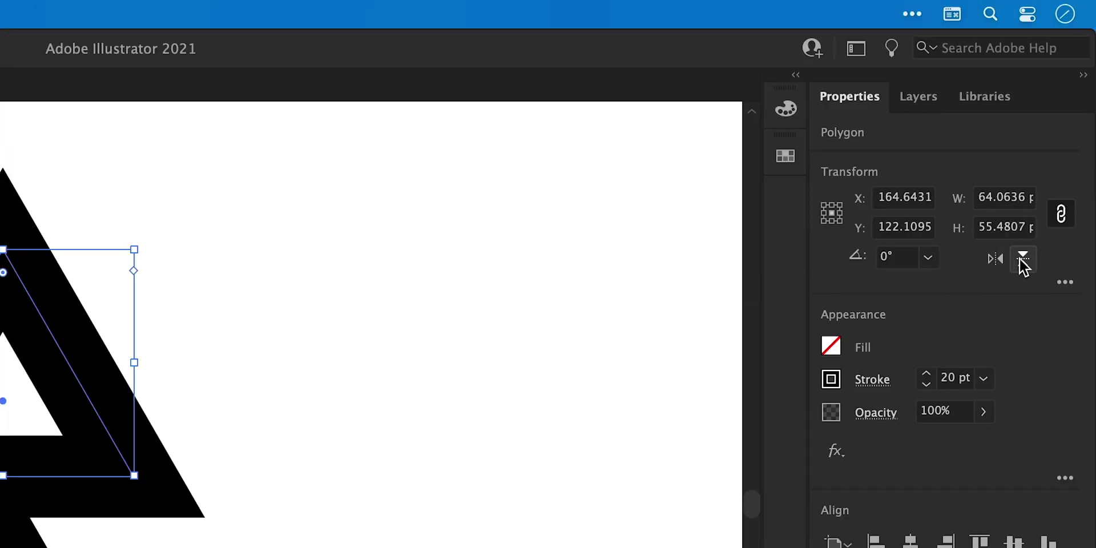
pyautogui.click(1054, 147)
pyautogui.click(220, 436)
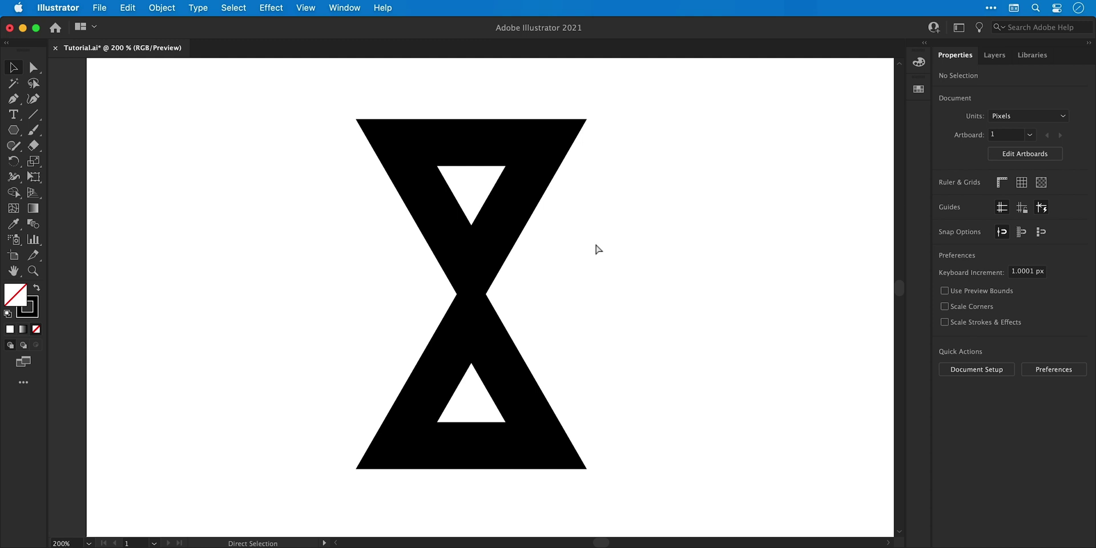
# In outline view, move the inverted triangle straight down until its tip meets the lower triangle's apex, and return to preview.
pyautogui.hotkey('ctrl', 'y')
pyautogui.moveTo(475, 293); pyautogui.dragTo(558, 343)
pyautogui.moveTo(488, 237); pyautogui.dragTo(489, 306)
pyautogui.click(563, 355)
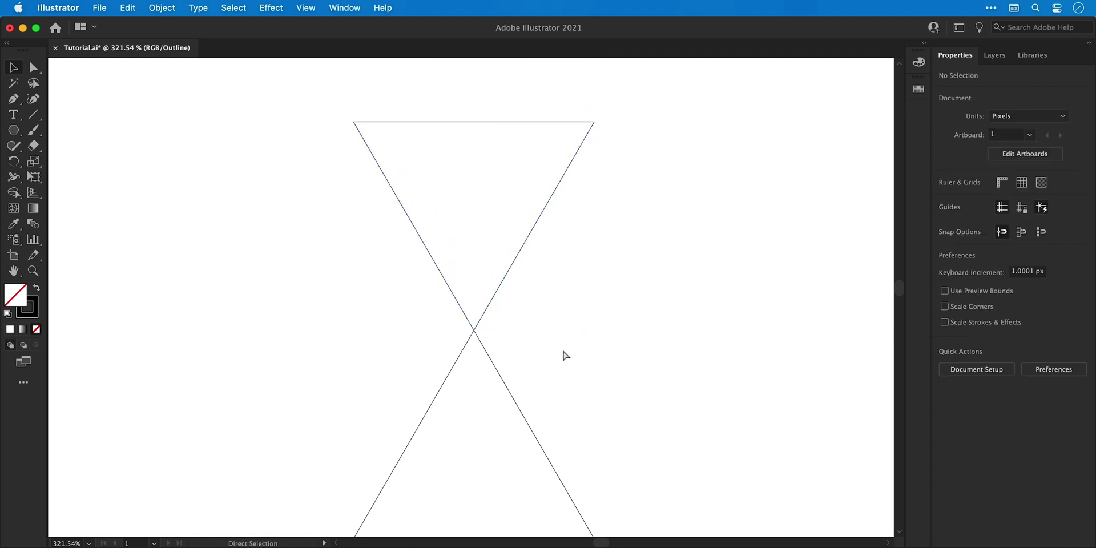
pyautogui.press('super+y')
pyautogui.press('super+0')
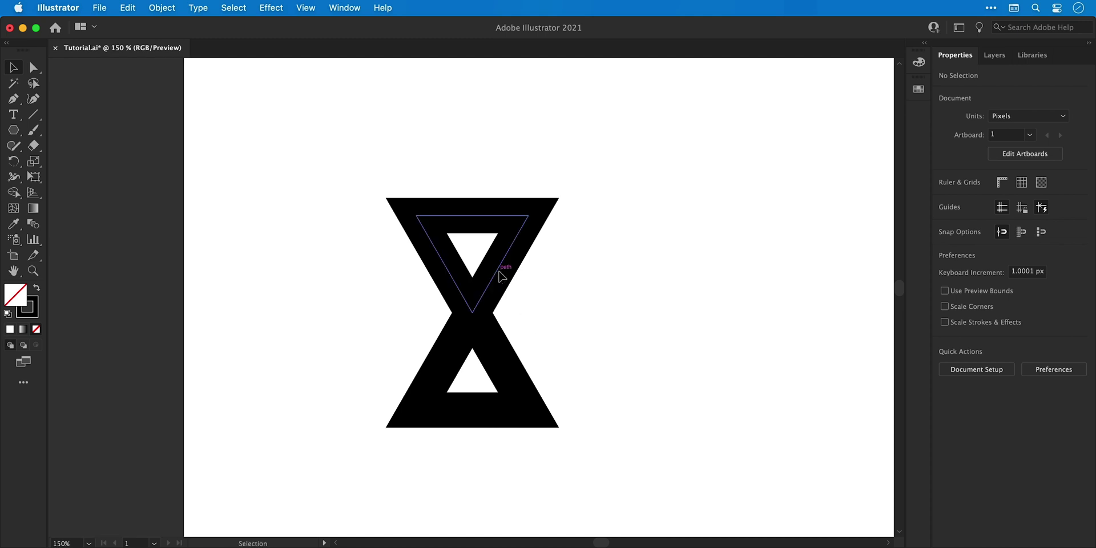
# Duplicate the inverted triangle to the right of the stacked pair and scale the copy up proportionally.
pyautogui.keyDown('alt'); pyautogui.moveTo(500, 277); pyautogui.dragTo(797, 277); pyautogui.keyUp('alt')
pyautogui.hscroll(5, 802, 282)
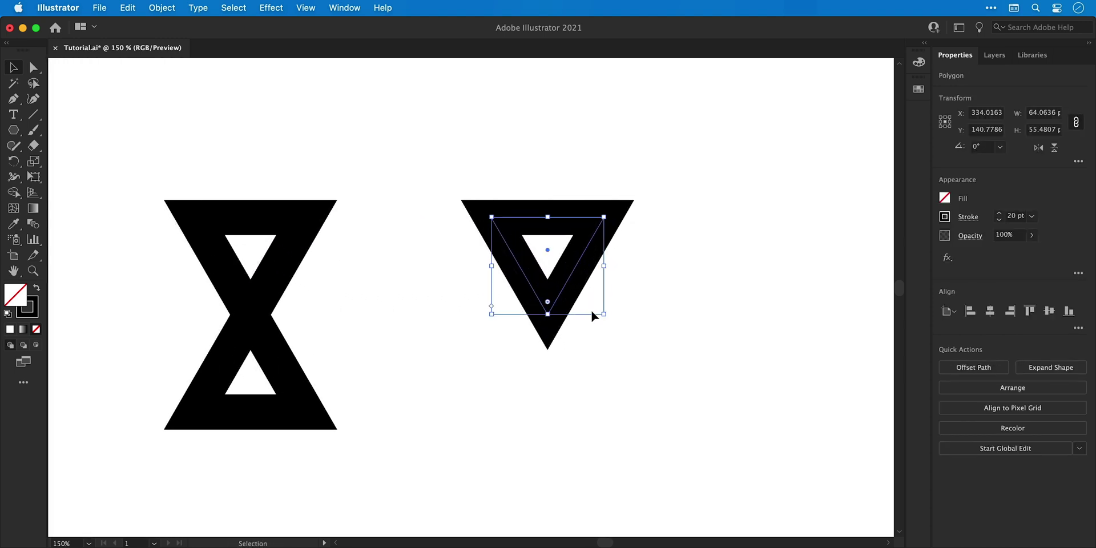
pyautogui.moveTo(604, 315); pyautogui.dragTo(704, 387)
pyautogui.keyDown('shift'); pyautogui.moveTo(591, 279); pyautogui.dragTo(611, 358); pyautogui.keyUp('shift')
pyautogui.moveTo(671, 384); pyautogui.dragTo(680, 390)
# Squash the stacked triangles to about 86 px tall and resize the separate triangle to match, about 88 by 76 px, placed to their right.
pyautogui.moveTo(135, 165); pyautogui.dragTo(378, 414)
pyautogui.moveTo(253, 219); pyautogui.dragTo(247, 260)
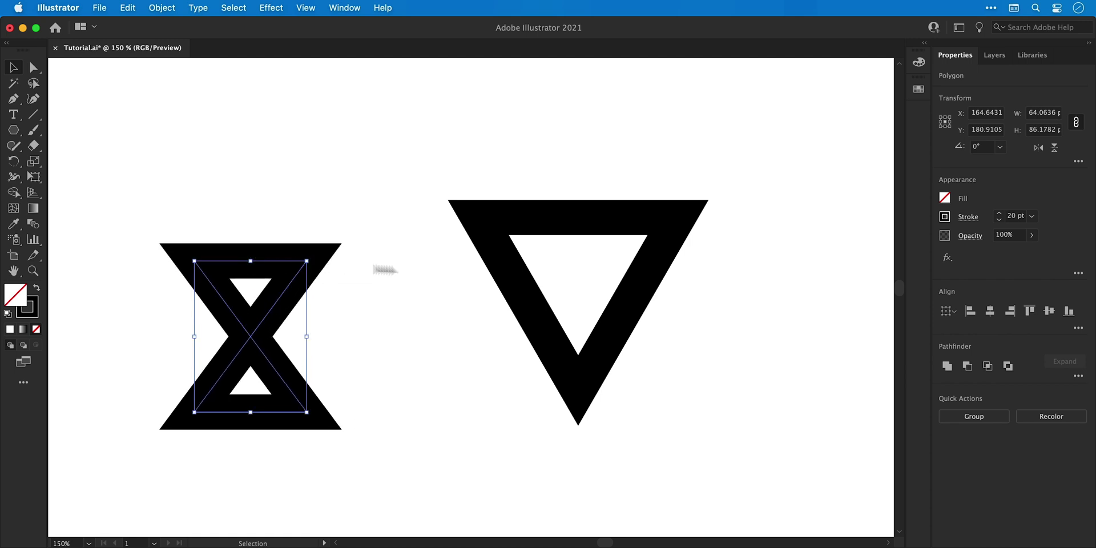
pyautogui.moveTo(514, 278); pyautogui.dragTo(301, 277)
pyautogui.moveTo(257, 215); pyautogui.dragTo(309, 260)
pyautogui.moveTo(459, 391); pyautogui.dragTo(463, 394)
pyautogui.moveTo(424, 330); pyautogui.dragTo(683, 327)
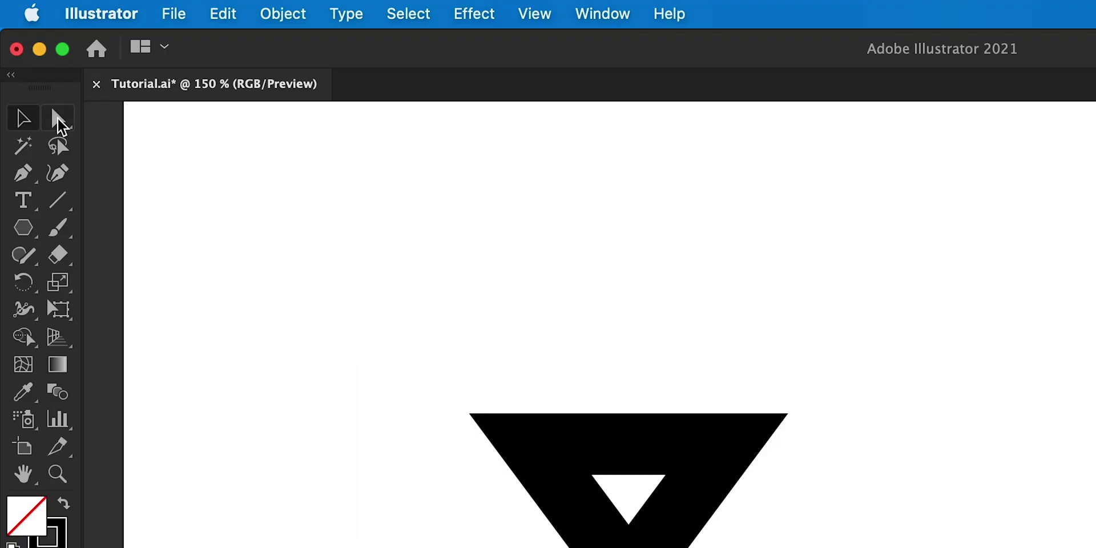
# Delete the left diagonal segment of the upper stacked triangle and the right diagonal segment of the lower one with Direct Selection.
pyautogui.click(58, 120)
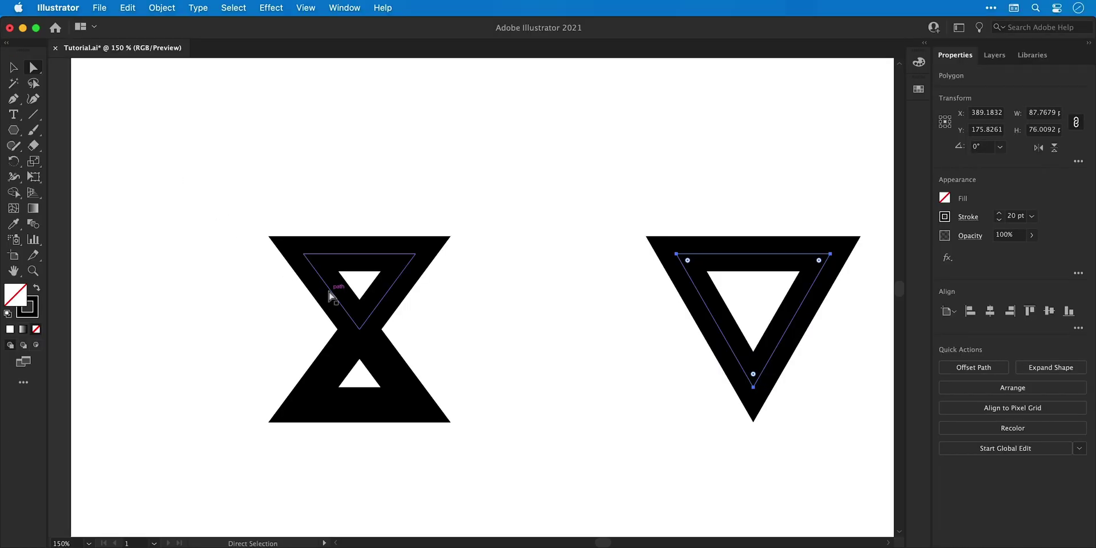
pyautogui.click(329, 296)
pyautogui.press('Delete')
pyautogui.click(374, 350)
pyautogui.click(382, 356)
pyautogui.press('Delete')
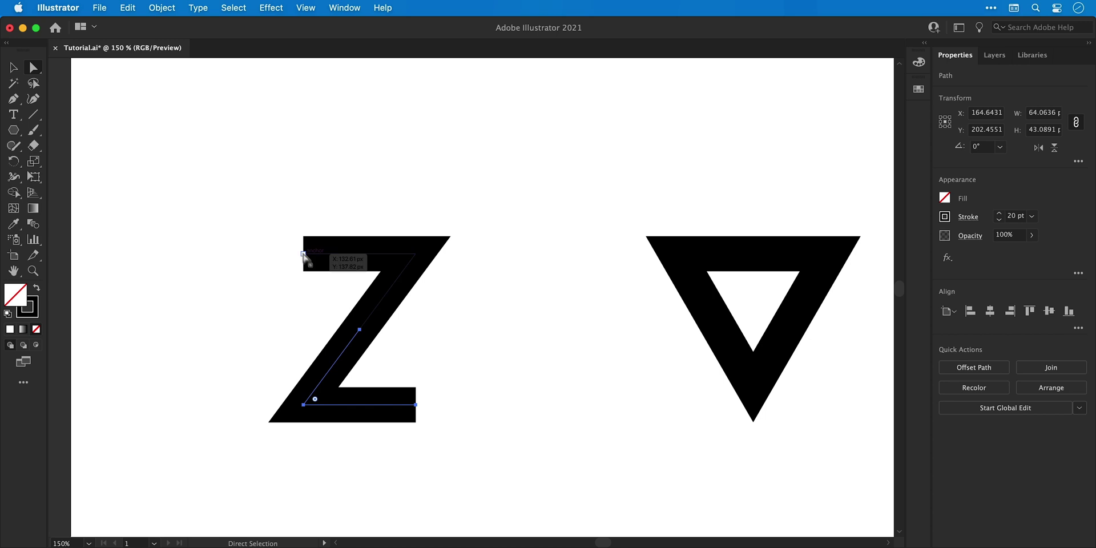
# Join the open anchor at the upper shape's left end with the open anchor at the lower shape's right end.
pyautogui.moveTo(279, 218); pyautogui.dragTo(320, 283)
pyautogui.moveTo(399, 369); pyautogui.dragTo(460, 447)
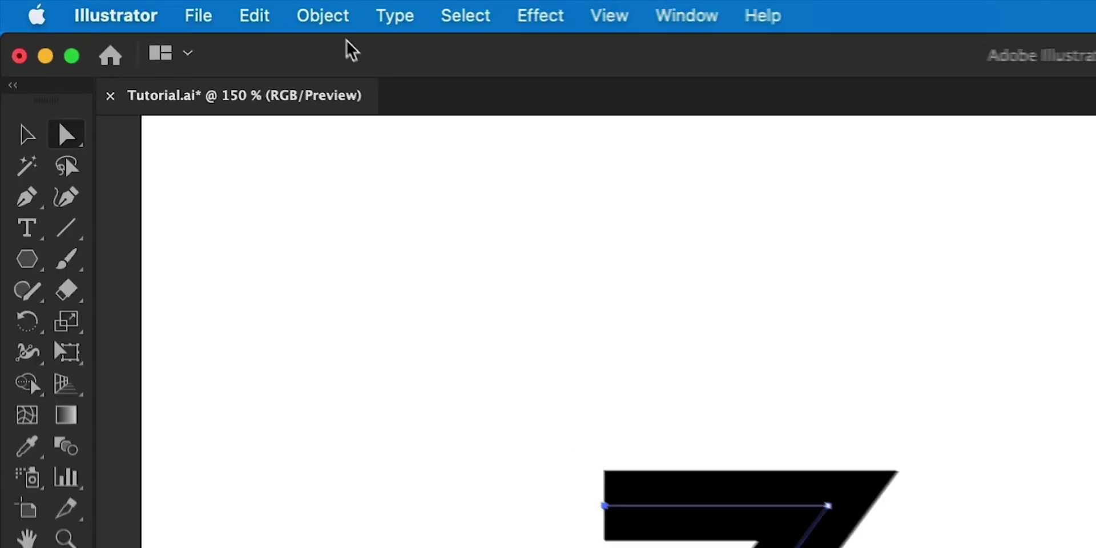
pyautogui.click(162, 8)
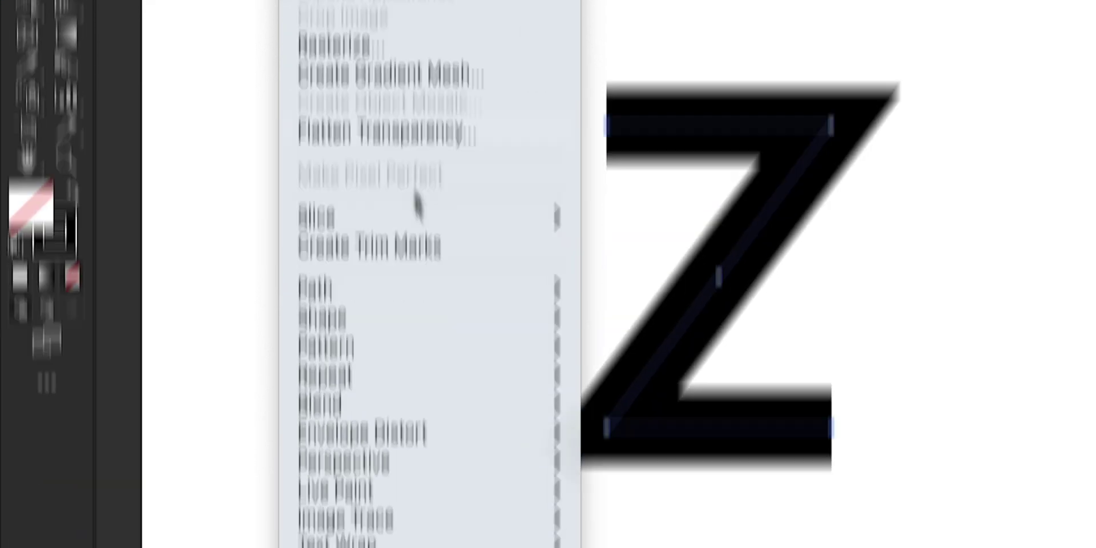
pyautogui.moveTo(431, 287)
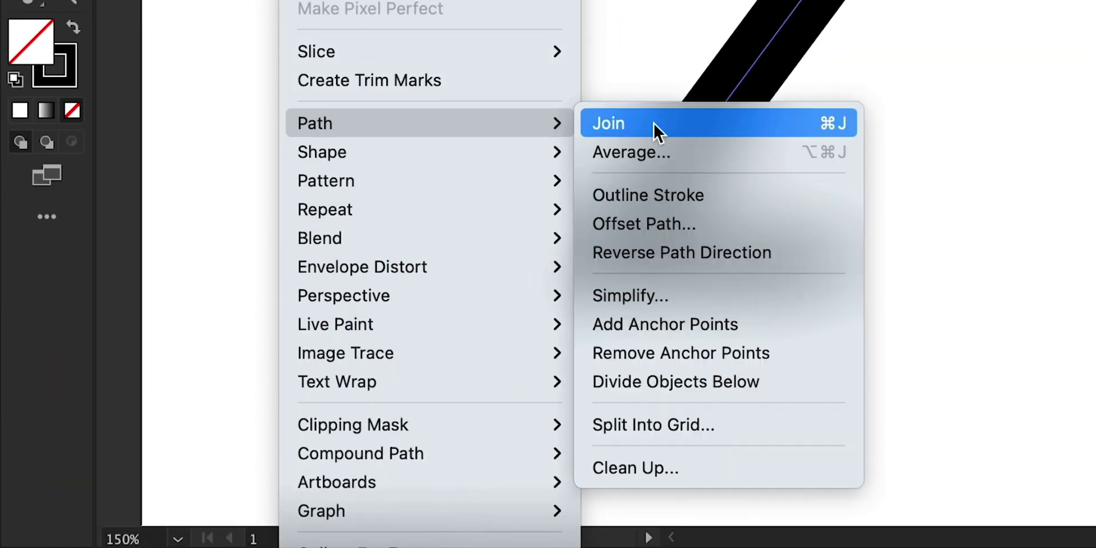
pyautogui.click(653, 121)
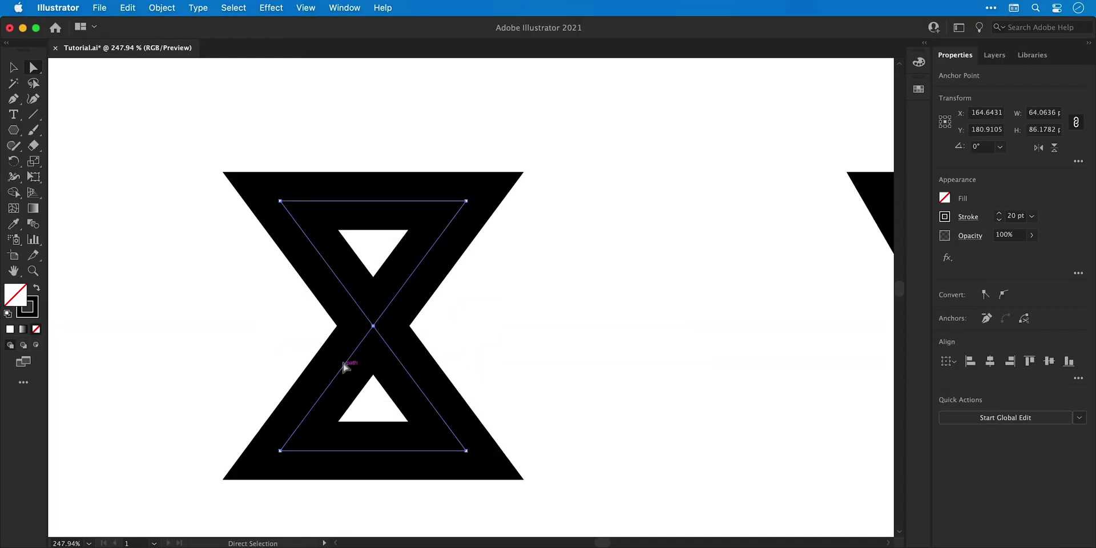
pyautogui.moveTo(372, 324); pyautogui.dragTo(408, 284)
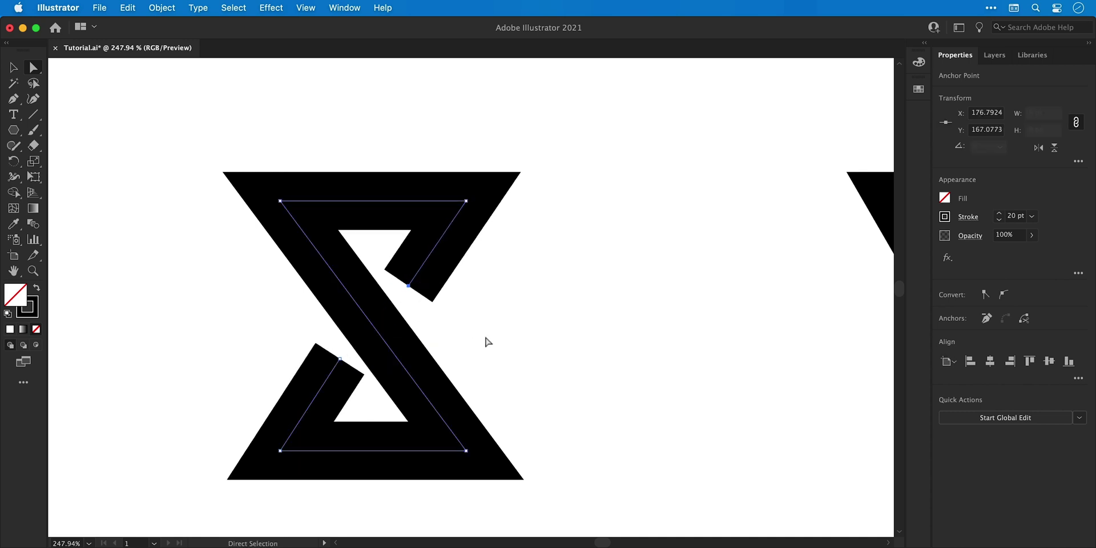
pyautogui.press('super+z')
pyautogui.press('super+z')
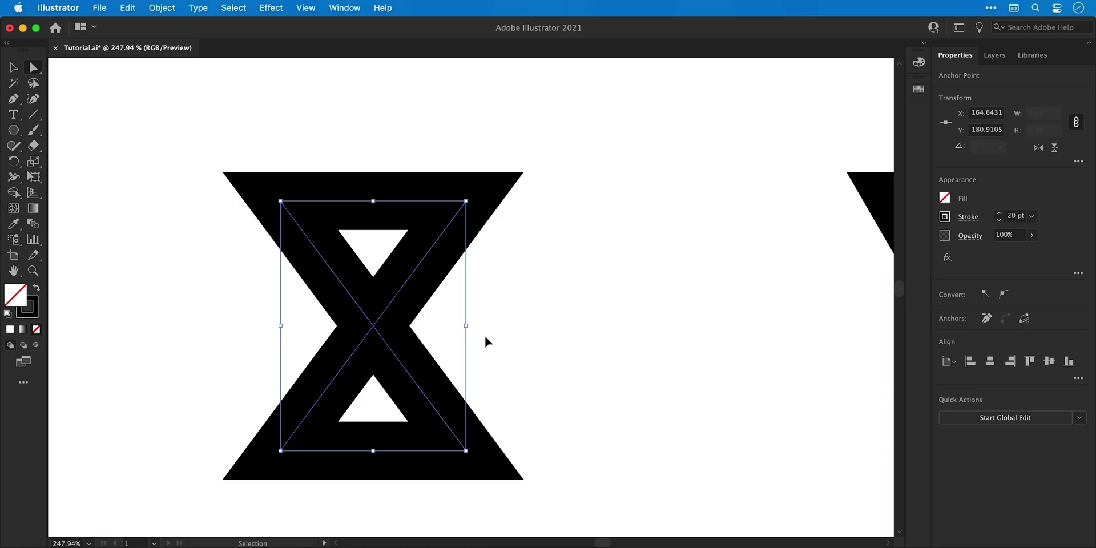
# In outline view, pull the S shape's two inner end anchors back from the centre along their diagonals, and return to preview.
pyautogui.press('super+y')
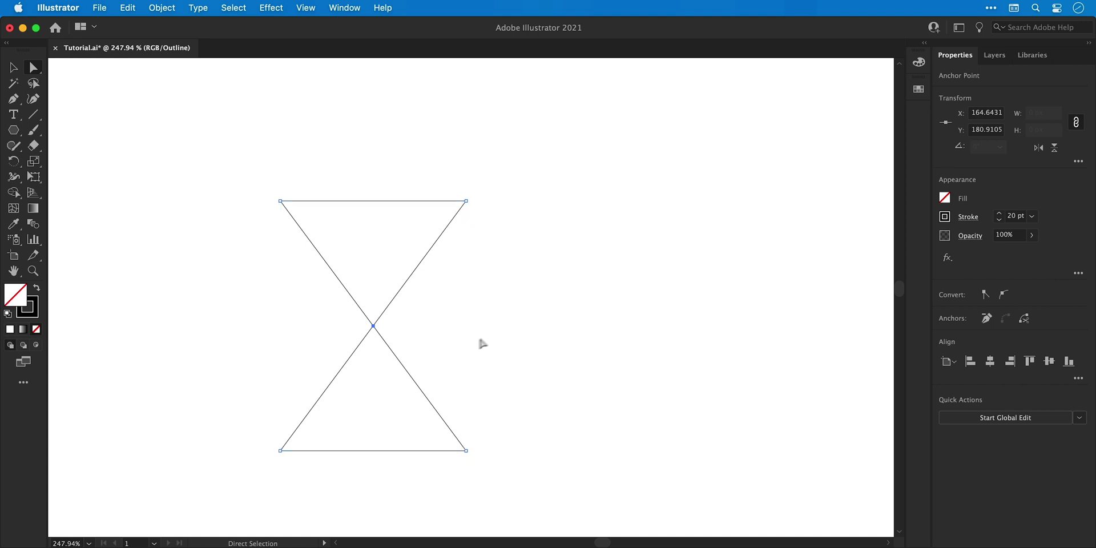
pyautogui.keyDown('super'); pyautogui.click(342, 358); pyautogui.keyUp('super')
pyautogui.moveTo(408, 305); pyautogui.dragTo(432, 259)
pyautogui.click(521, 318)
pyautogui.press('super+y')
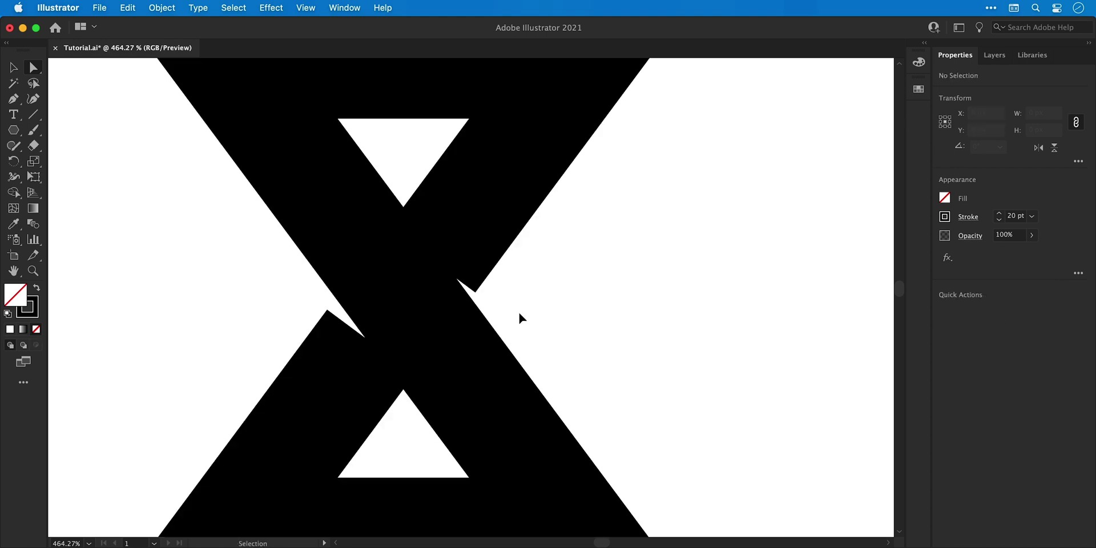
# Copy the S's central diagonal segment, paste it in place and move the copy 60 px to the left.
pyautogui.press('super+minus')
pyautogui.press('super+minus')
pyautogui.click(386, 239)
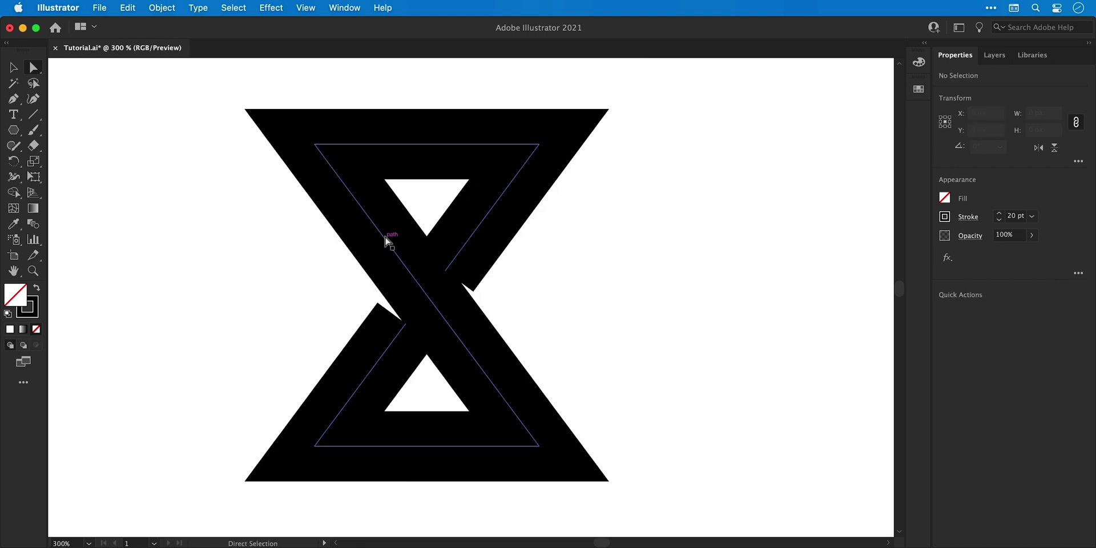
pyautogui.click(128, 8)
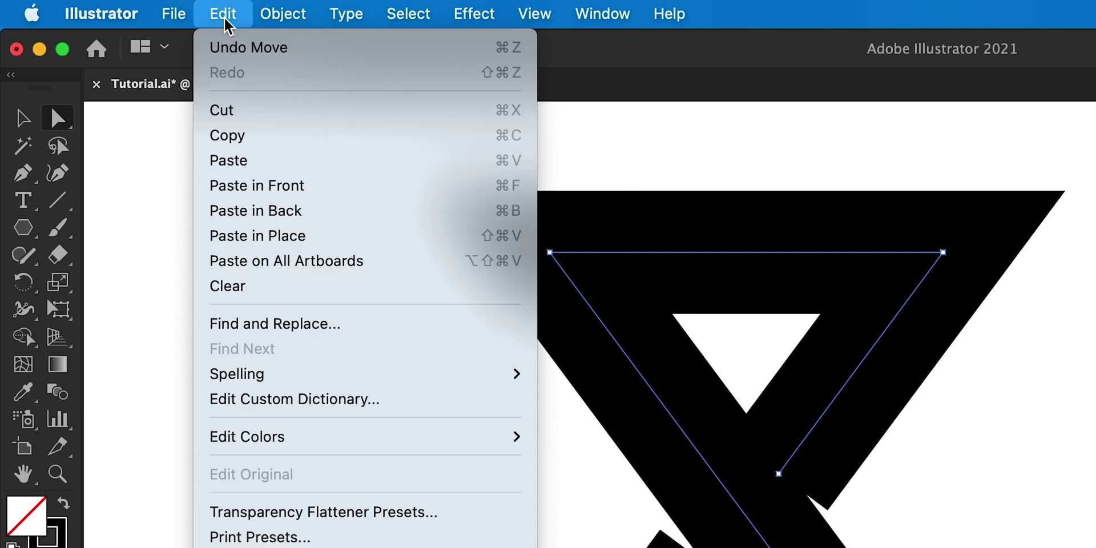
pyautogui.click(268, 142)
pyautogui.click(223, 17)
pyautogui.click(337, 237)
pyautogui.press('v')
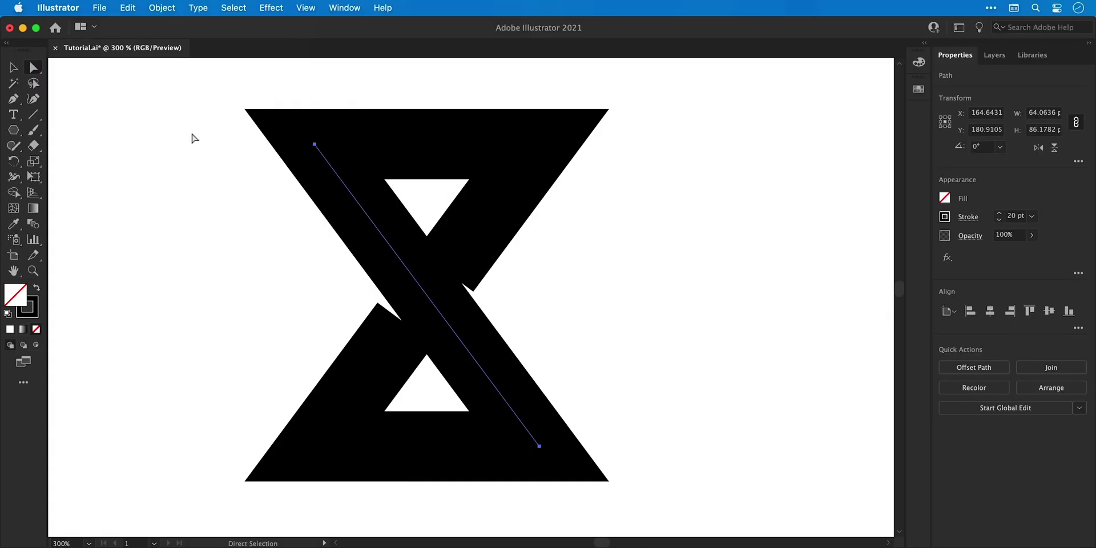
pyautogui.hotkey('shift', 'Left')
pyautogui.hotkey('shift', 'Left')
pyautogui.hotkey('shift', 'Left')
pyautogui.hotkey('shift', 'Left')
pyautogui.hotkey('shift', 'Left')
pyautogui.hotkey('shift', 'Left')
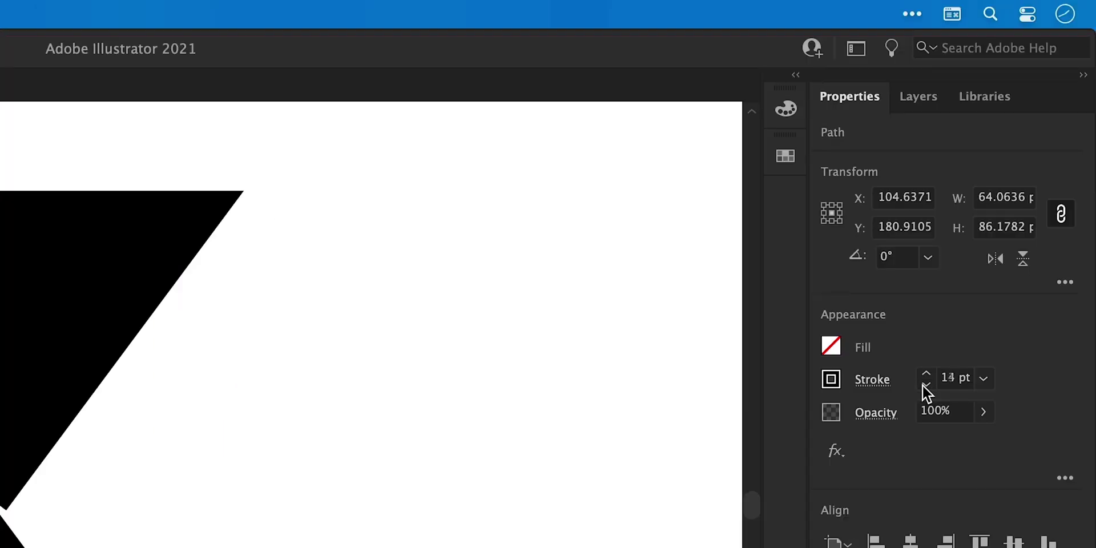
# Reduce the copied diagonal's stroke to 10 pt and colour it with the RGB Red swatch, making that swatch global.
pyautogui.click(925, 387)
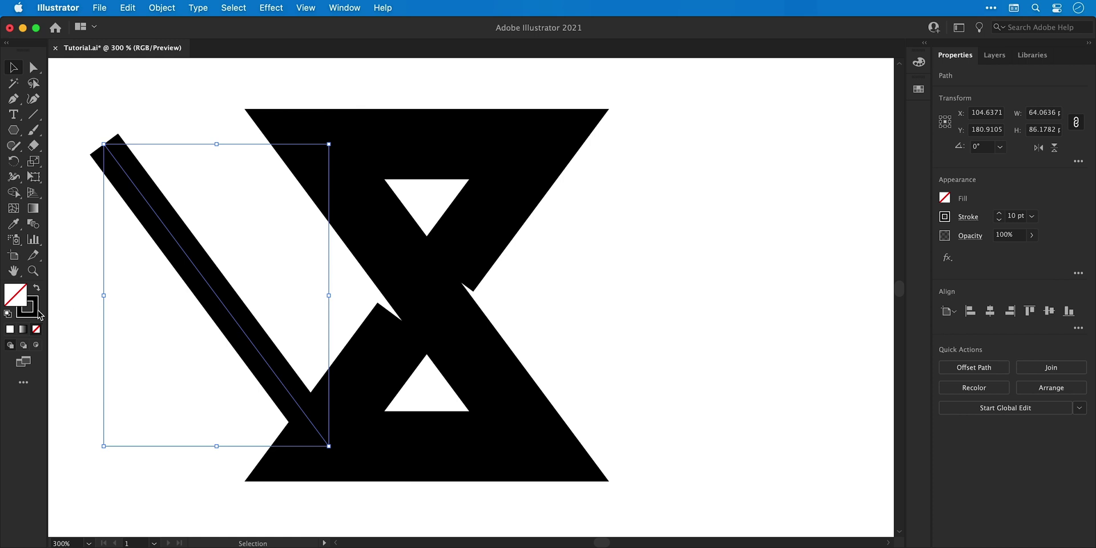
pyautogui.click(39, 314)
pyautogui.click(944, 217)
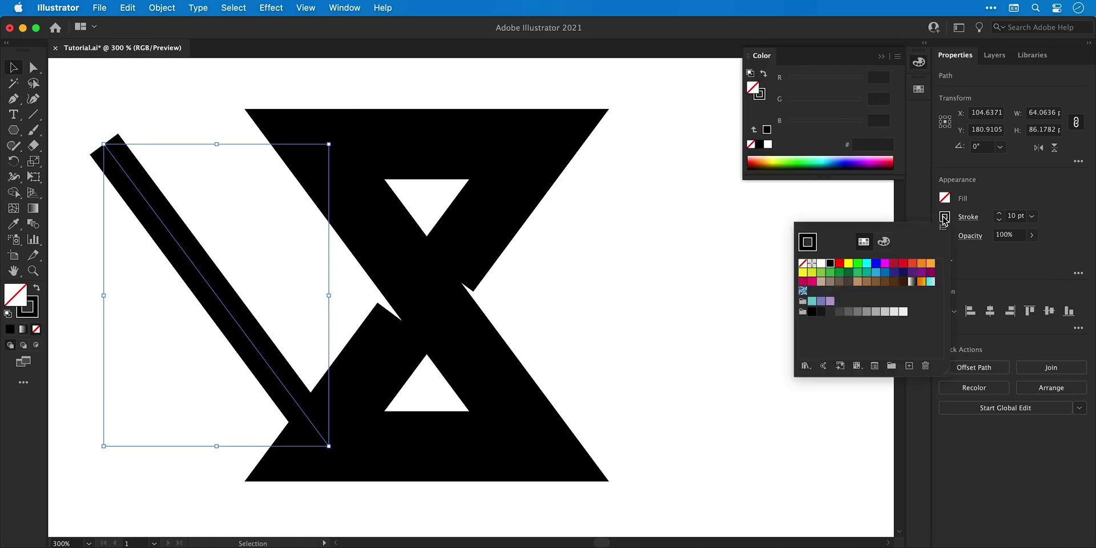
pyautogui.doubleClick(839, 263)
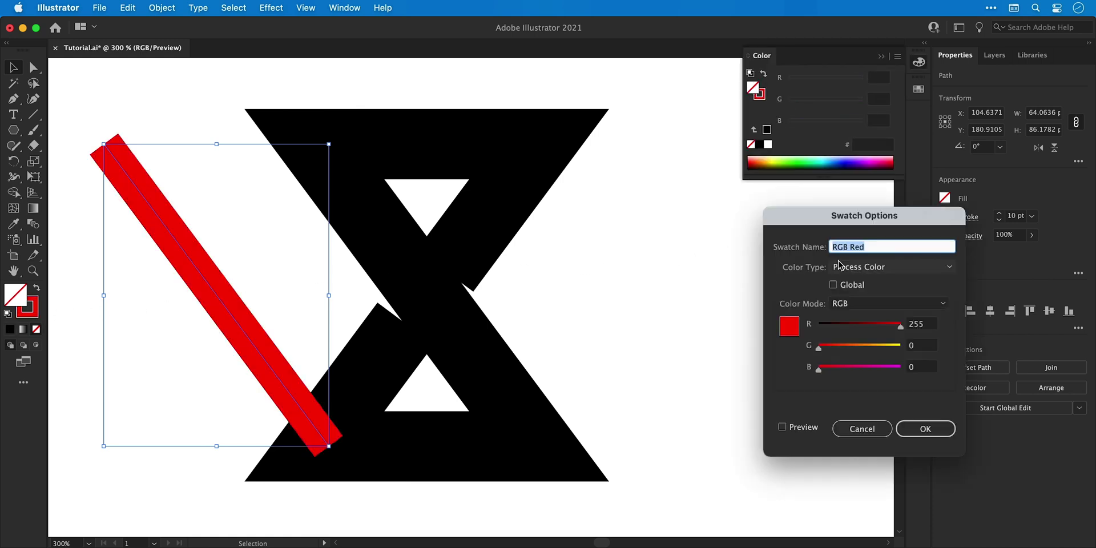
pyautogui.click(843, 285)
pyautogui.click(925, 428)
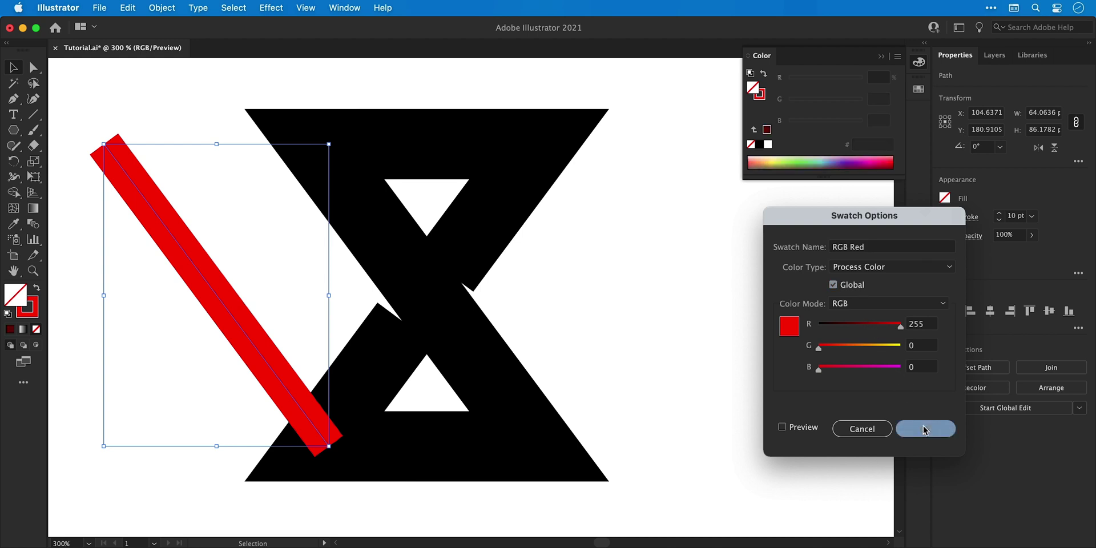
# Place the red line along the left edge of the S's diagonal, shorten its lower end and extend its upper end past the letter.
pyautogui.moveTo(289, 362); pyautogui.dragTo(403, 350)
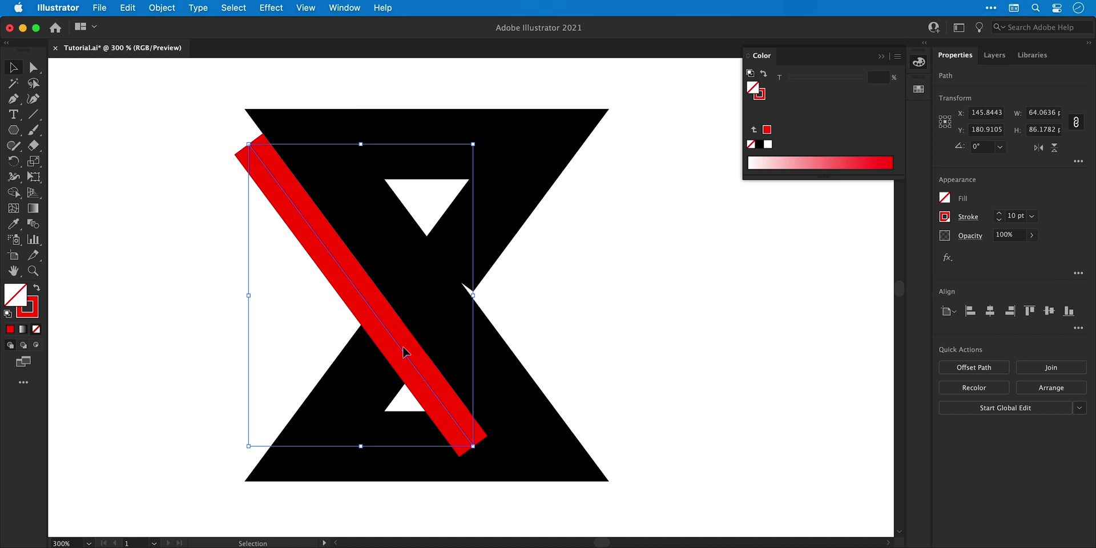
pyautogui.click(580, 340)
pyautogui.press('a')
pyautogui.moveTo(473, 446); pyautogui.dragTo(439, 402)
pyautogui.scroll(5, 391, 354)
pyautogui.moveTo(391, 355); pyautogui.dragTo(279, 202)
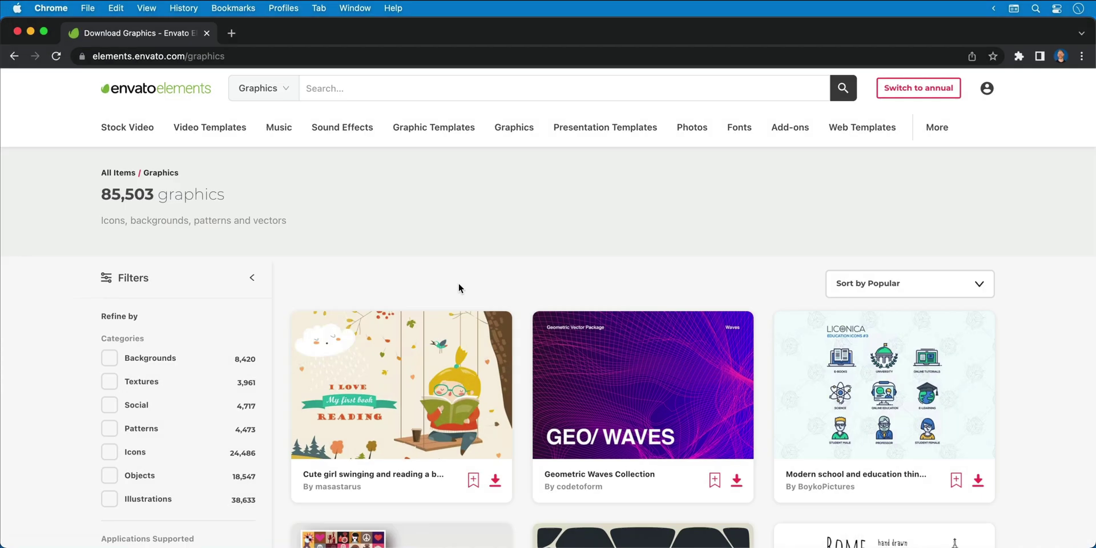
# Switch to the browser and browse the graphics catalogue on Envato Elements.
pyautogui.scroll(-5, 458, 283)
pyautogui.scroll(-10, 457, 282)
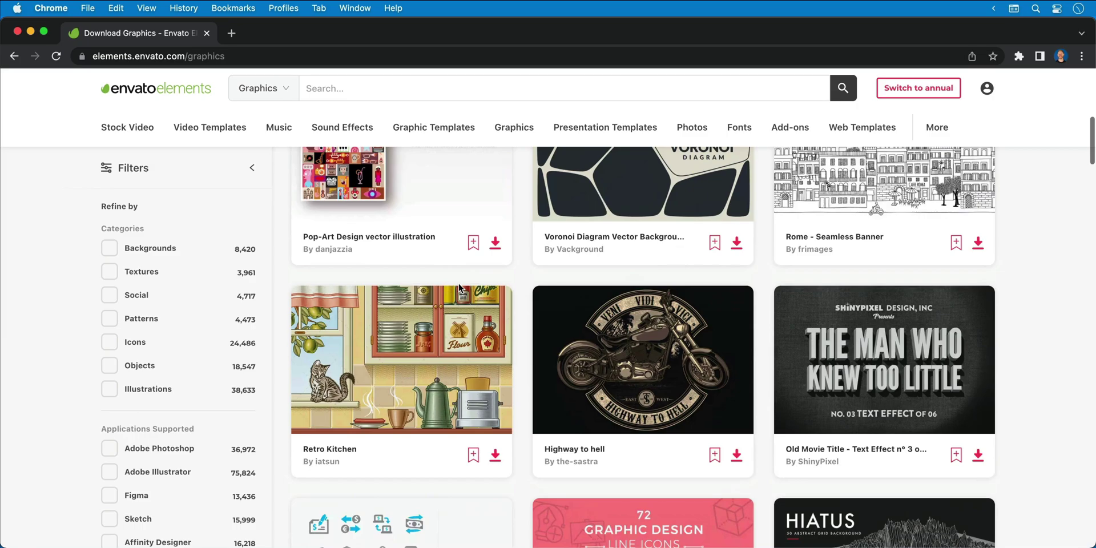
pyautogui.scroll(-3, 459, 289)
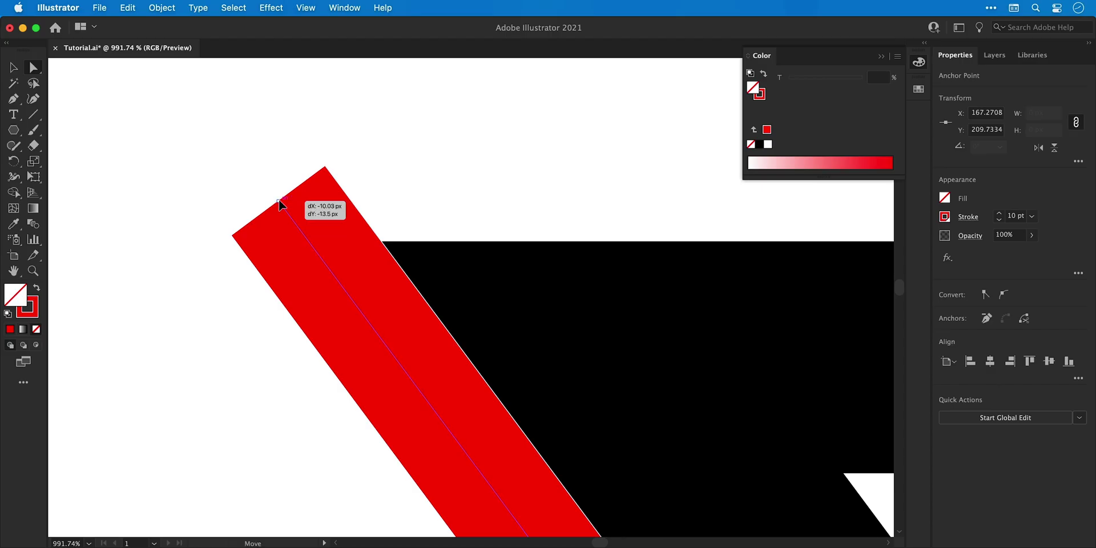
# Turn off Smart Guides and shift the red line slightly so it sits flush against the black diagonal's edge.
pyautogui.scroll(5, 280, 203)
pyautogui.press('v')
pyautogui.click(308, 8)
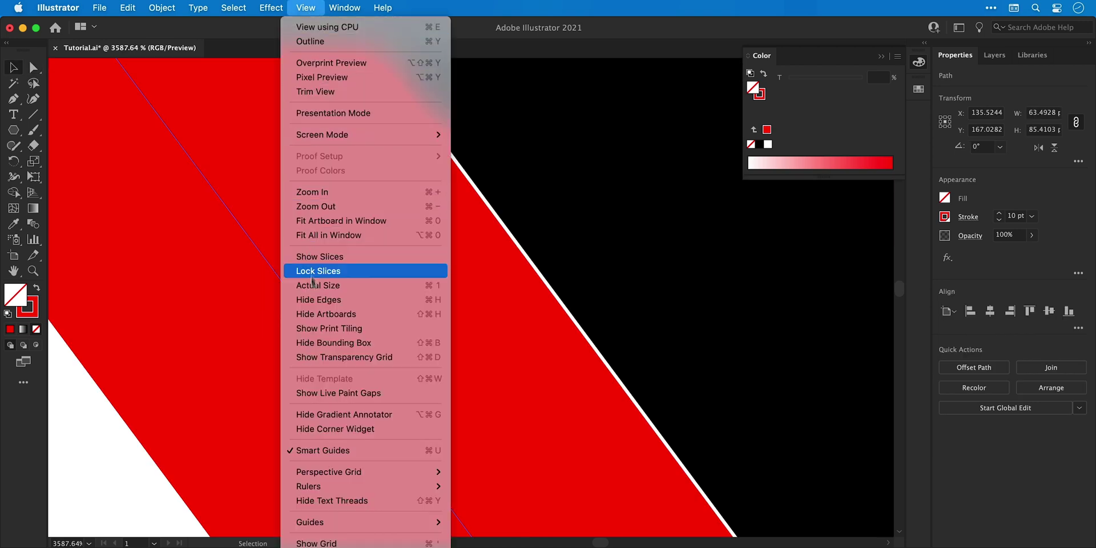
pyautogui.click(321, 450)
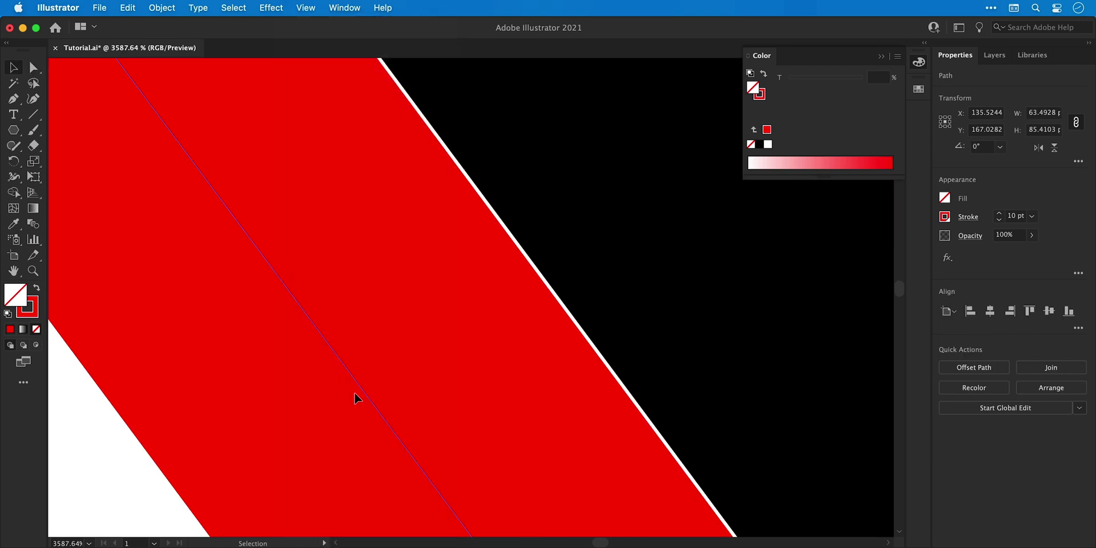
pyautogui.moveTo(359, 386); pyautogui.dragTo(362, 385)
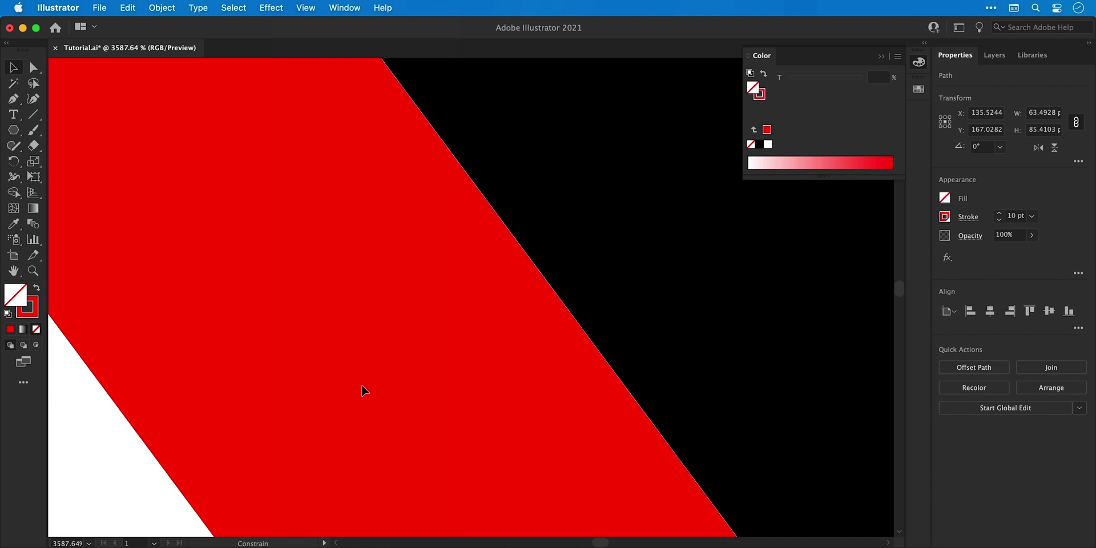
# Duplicate the red line to the diagonal's right edge, shorten its upper end, extend its lower end and align it flush.
pyautogui.press('super+0')
pyautogui.click(251, 355)
pyautogui.moveTo(357, 299); pyautogui.dragTo(488, 299)
pyautogui.moveTo(358, 117); pyautogui.dragTo(422, 196)
pyautogui.moveTo(580, 419); pyautogui.dragTo(700, 502)
pyautogui.scroll(5, 647, 323)
pyautogui.moveTo(647, 324); pyautogui.dragTo(640, 324)
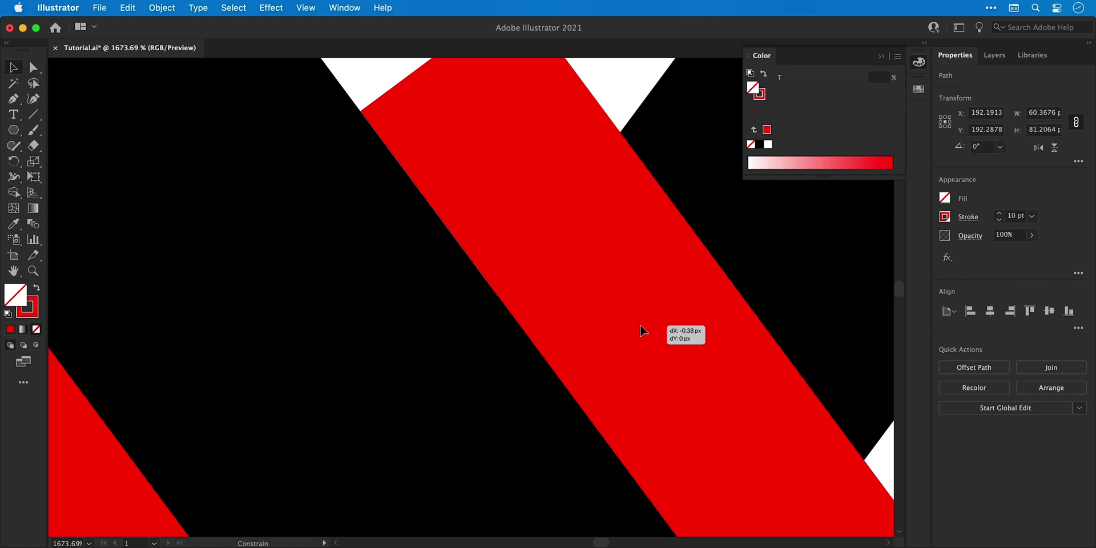
pyautogui.moveTo(639, 325); pyautogui.dragTo(640, 324)
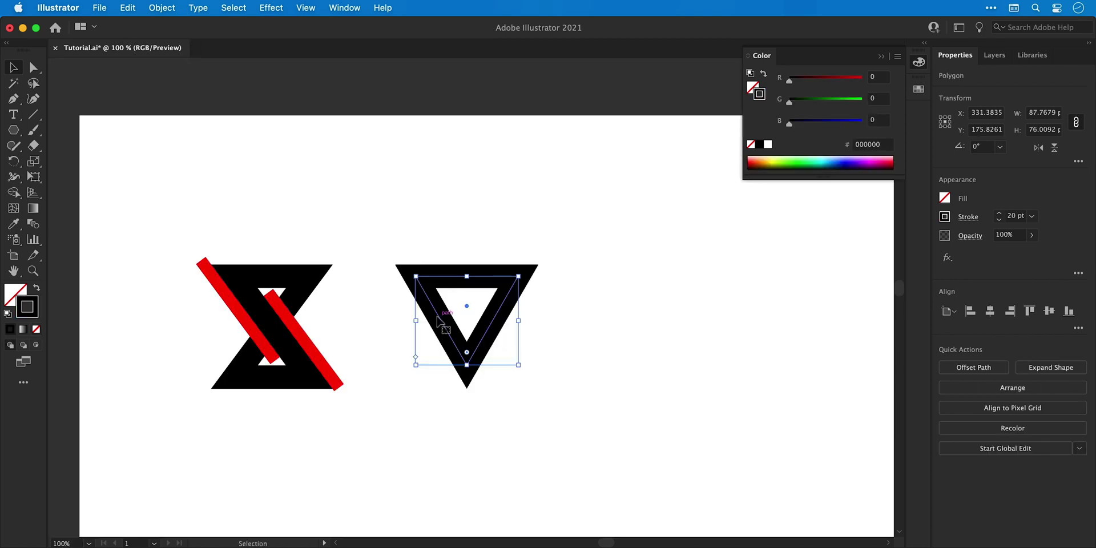
pyautogui.moveTo(249, 316); pyautogui.dragTo(426, 317)
pyautogui.click(416, 225)
pyautogui.click(405, 295)
pyautogui.press('Delete')
# Copy the triangle's left side segment with Direct Selection and move the copy 40 px to the left.
pyautogui.press('a')
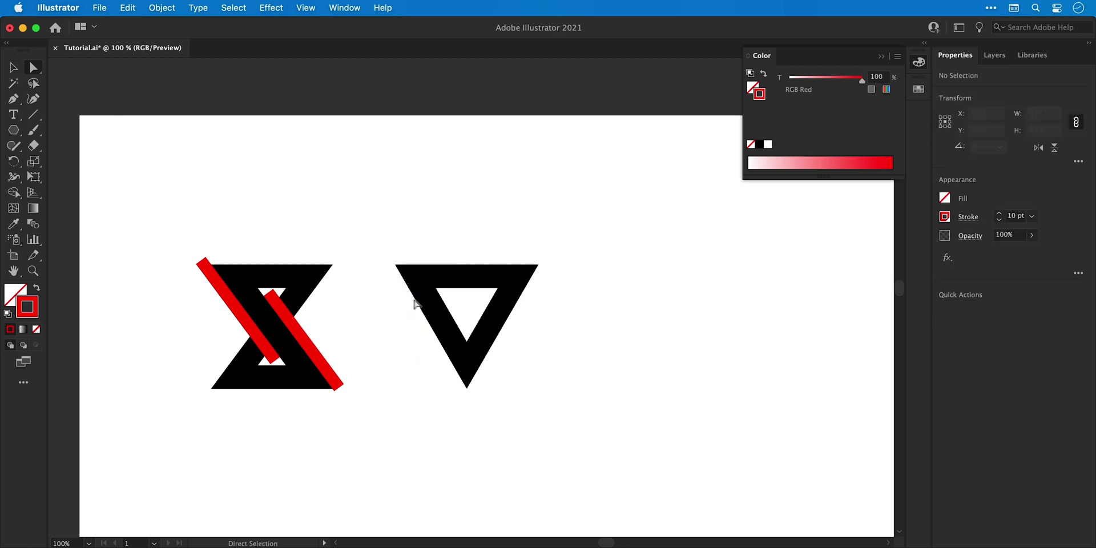
pyautogui.click(433, 308)
pyautogui.press('v')
pyautogui.hotkey('shift', 'Left')
pyautogui.hotkey('shift', 'Left')
pyautogui.hotkey('shift', 'Left')
pyautogui.hotkey('shift', 'Left')
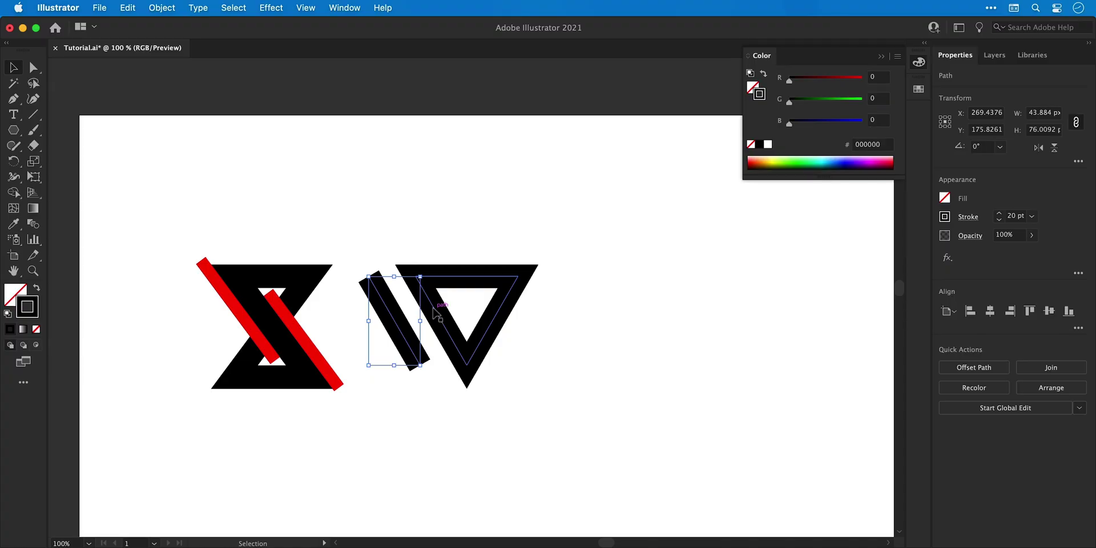
# Apply the S's red line style to the copied segment with the Eyedropper and set its stroke to 20 pt.
pyautogui.click(18, 228)
pyautogui.click(216, 273)
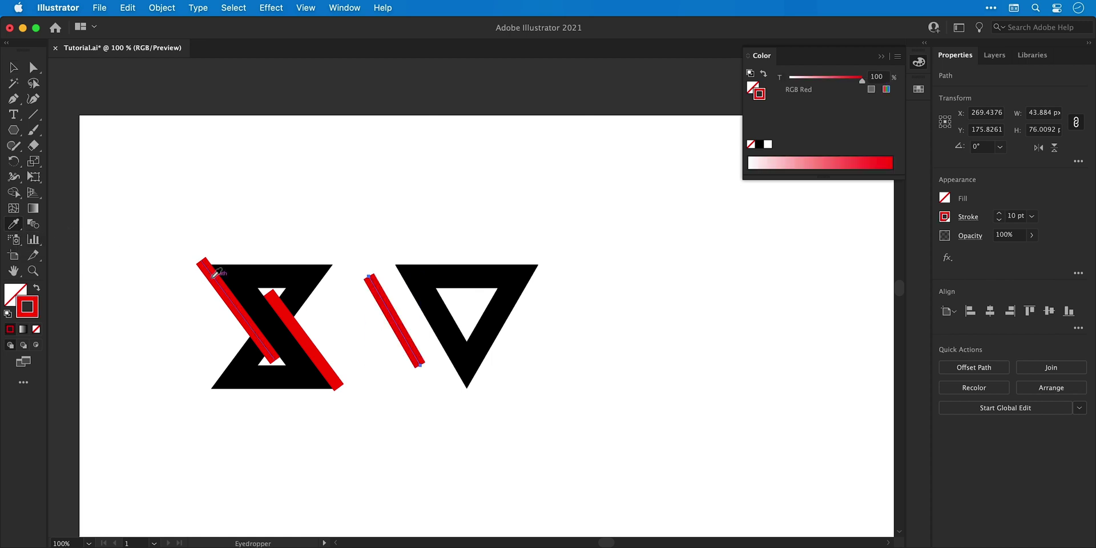
pyautogui.press('v')
pyautogui.click(999, 213)
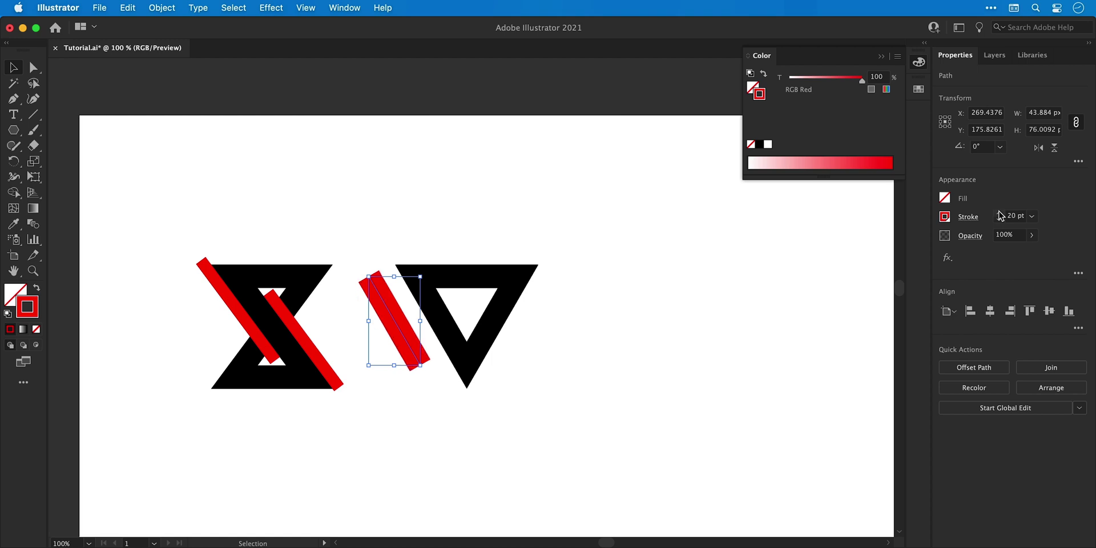
# Place the red segment inside the triangle against its inner left edge, shortened to about 15 by 26 px.
pyautogui.click(562, 340)
pyautogui.moveTo(408, 349); pyautogui.dragTo(483, 257)
pyautogui.scroll(5, 460, 306)
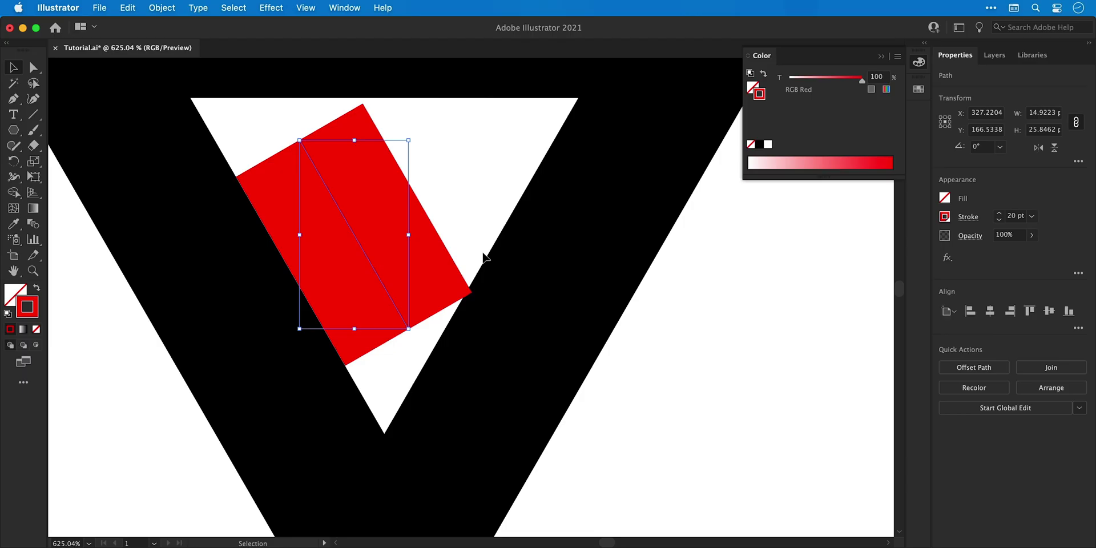
pyautogui.click(483, 257)
# Extend the red segment horizontally from its lower end past the triangle's right side with the Pen tool.
pyautogui.press('p')
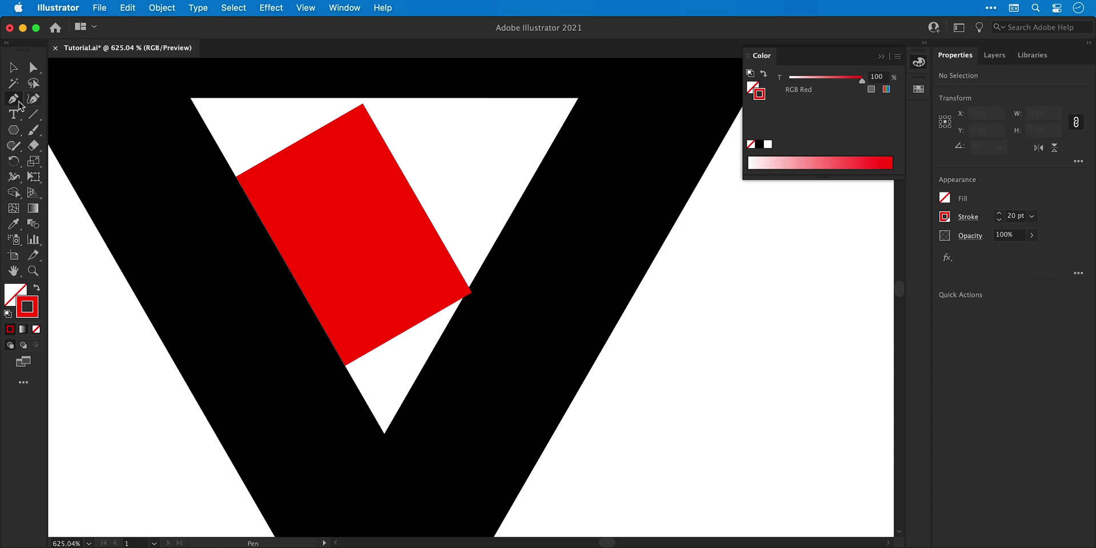
pyautogui.click(301, 141)
pyautogui.click(408, 328)
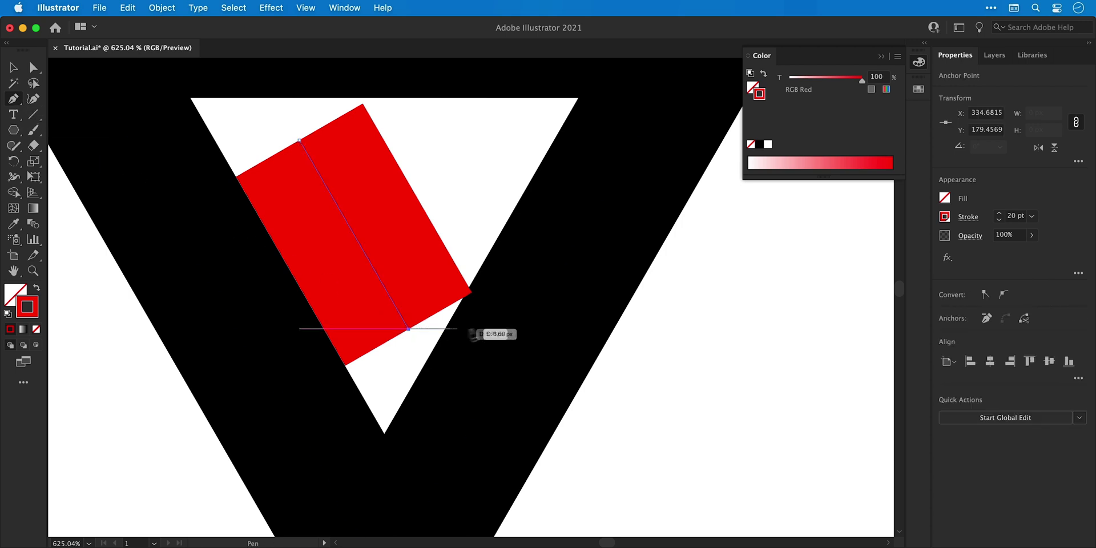
pyautogui.keyDown('shift'); pyautogui.click(733, 318); pyautogui.keyUp('shift')
# Move the bent red path upward inside the triangle so its slanted part meets the inner left edge.
pyautogui.press('v')
pyautogui.scroll(2, 685, 348)
pyautogui.moveTo(633, 375); pyautogui.dragTo(633, 354)
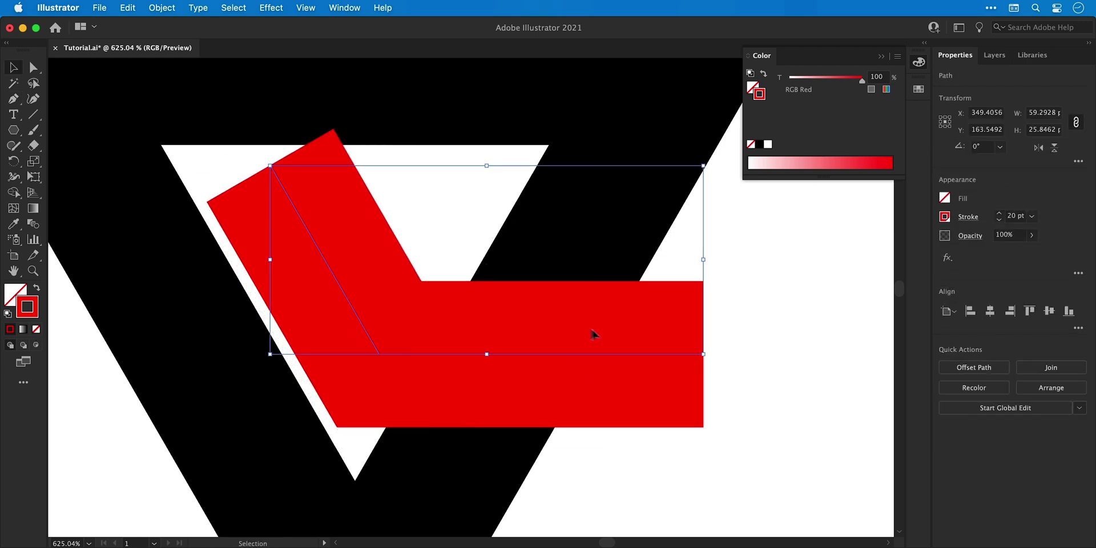
pyautogui.moveTo(583, 352); pyautogui.dragTo(475, 282)
pyautogui.scroll(5, 571, 352)
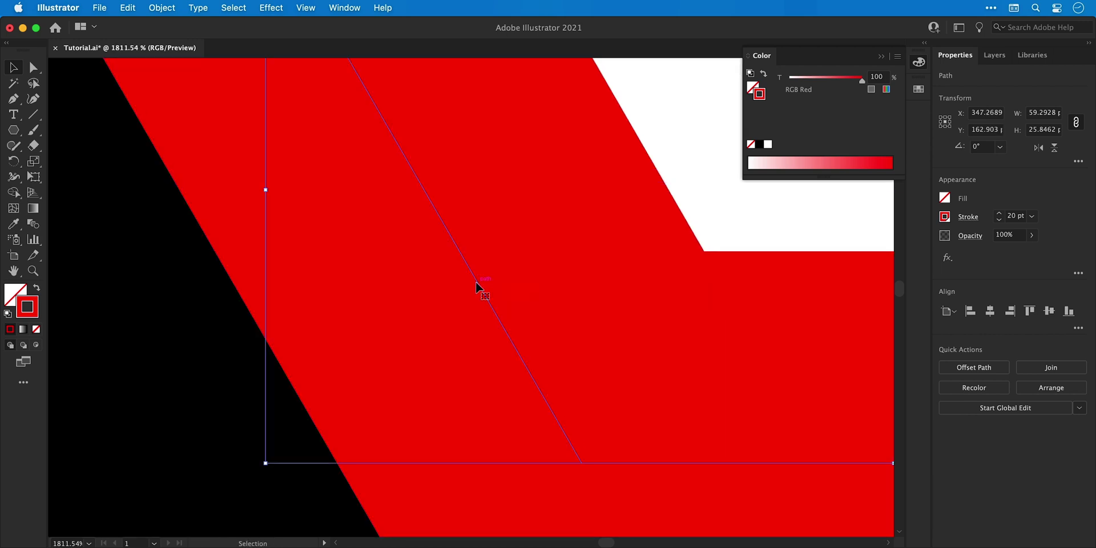
# Enlarge the triangle around the bent red path to leave more space inside it.
pyautogui.press('a')
pyautogui.press('super+shift+a')
pyautogui.press('super+minus')
pyautogui.press('super+minus')
pyautogui.press('super+minus')
pyautogui.press('super+minus')
pyautogui.press('super+minus')
pyautogui.moveTo(332, 237); pyautogui.dragTo(593, 375)
pyautogui.press('v')
pyautogui.press('super+minus')
pyautogui.press('super+minus')
pyautogui.press('super+minus')
pyautogui.moveTo(572, 269); pyautogui.dragTo(595, 249)
# Draw a horizontal line about 65 px long, give it the triangle's black stroke and place it across the triangle's right side.
pyautogui.press('p')
pyautogui.click(729, 288)
pyautogui.click(614, 288)
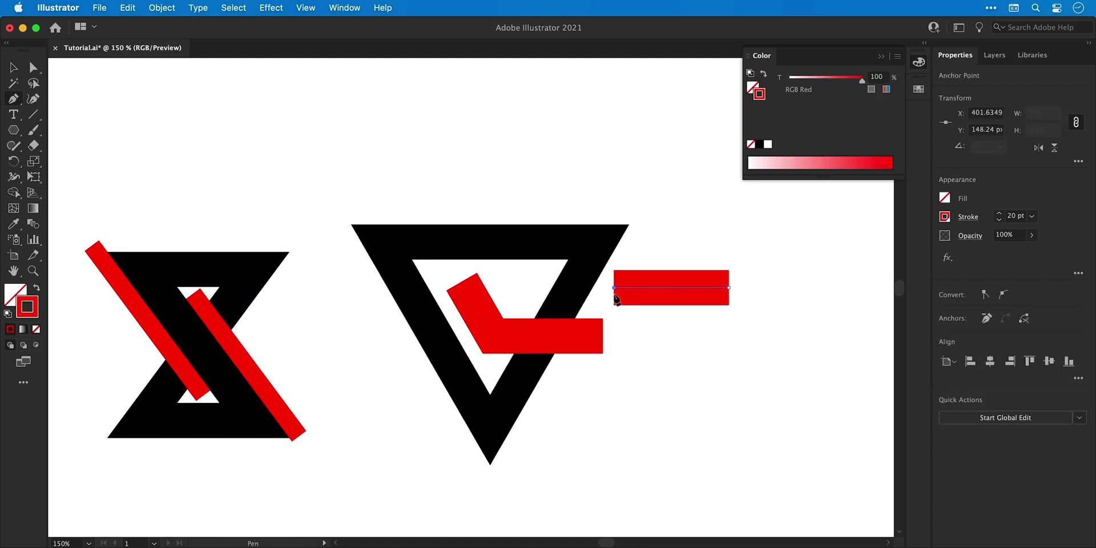
pyautogui.press('i')
pyautogui.click(595, 257)
pyautogui.press('v')
pyautogui.moveTo(647, 291); pyautogui.dragTo(550, 313)
# Bring the bent red path to the front, above the black horizontal bar.
pyautogui.click(581, 334)
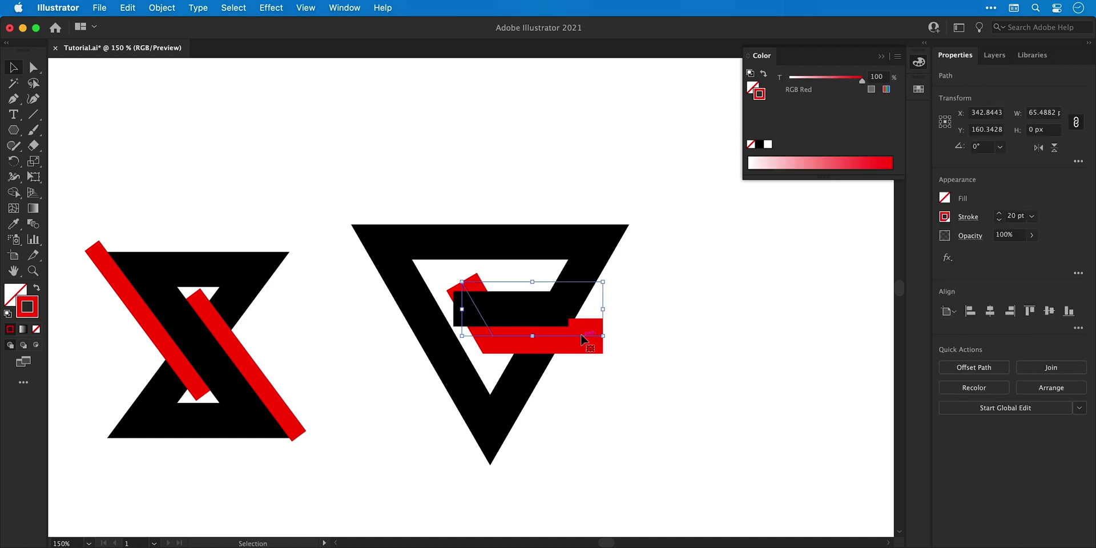
pyautogui.rightClick(581, 335)
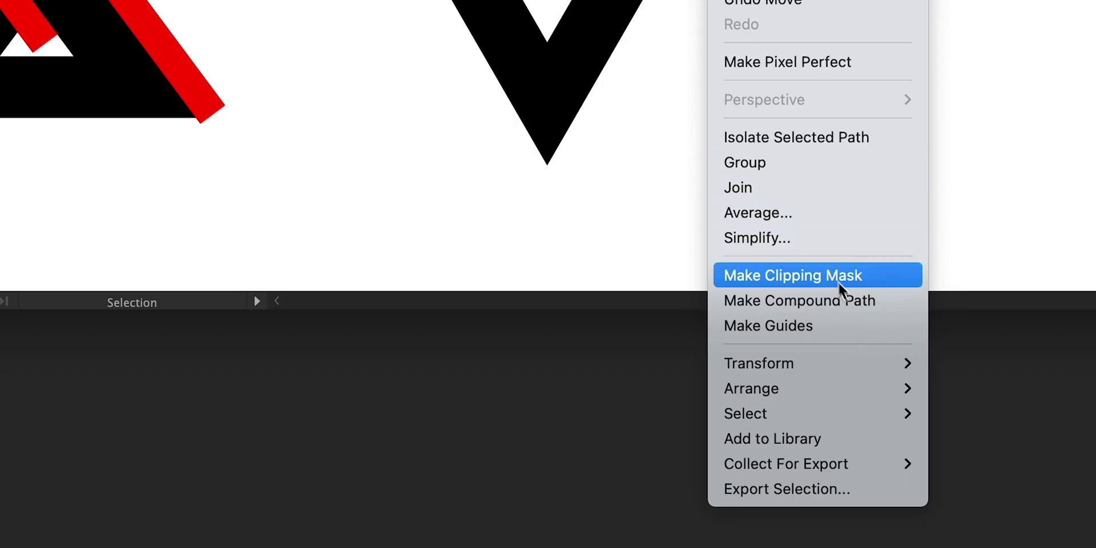
pyautogui.moveTo(686, 547)
pyautogui.click(955, 389)
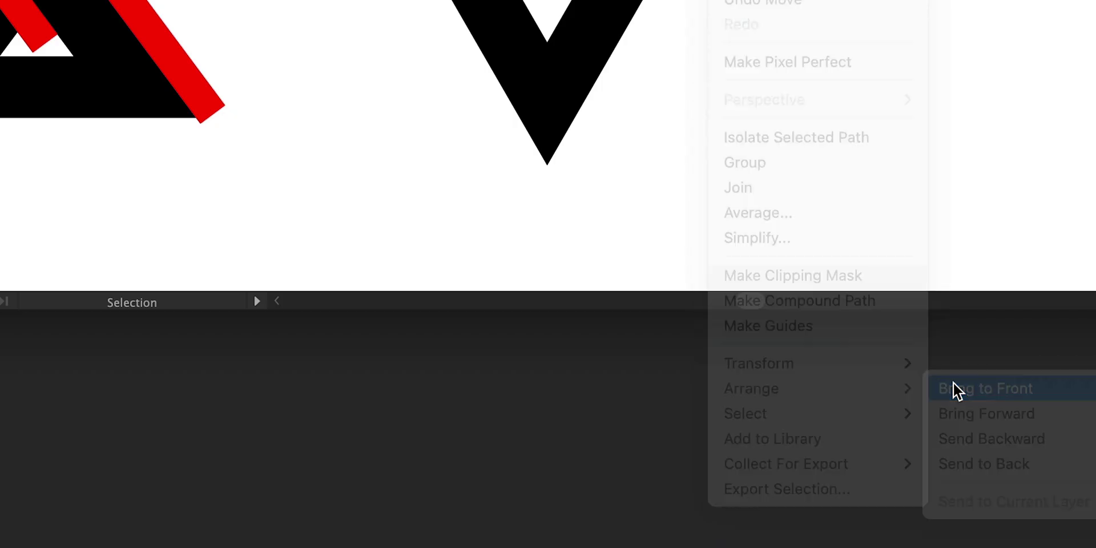
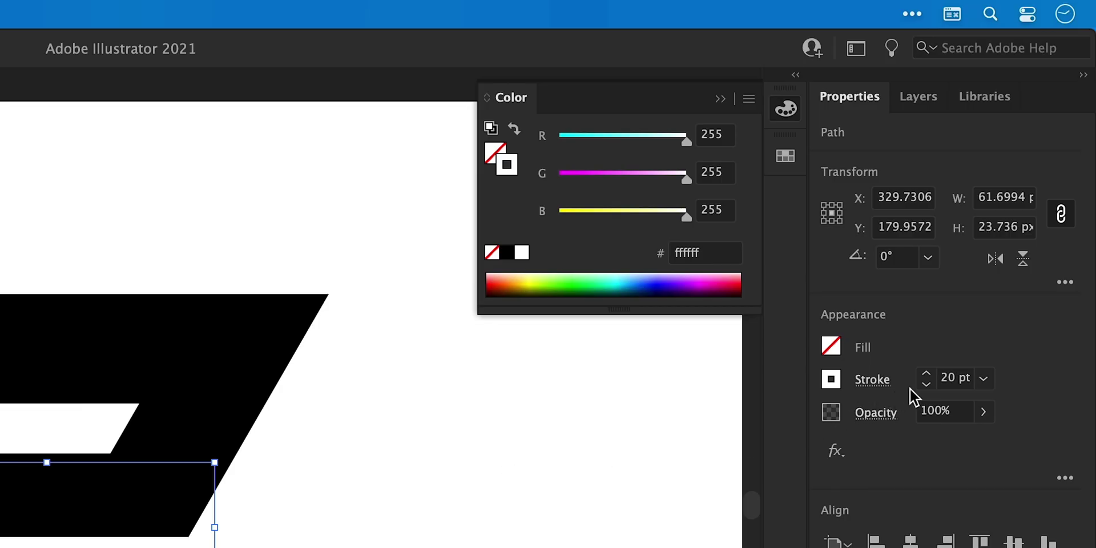
# Reduce the bent white path's stroke to 15 pt and shift it slightly to the right.
pyautogui.click(920, 385)
pyautogui.click(919, 385)
pyautogui.click(919, 385)
pyautogui.click(920, 385)
pyautogui.click(920, 385)
pyautogui.moveTo(417, 293); pyautogui.dragTo(427, 297)
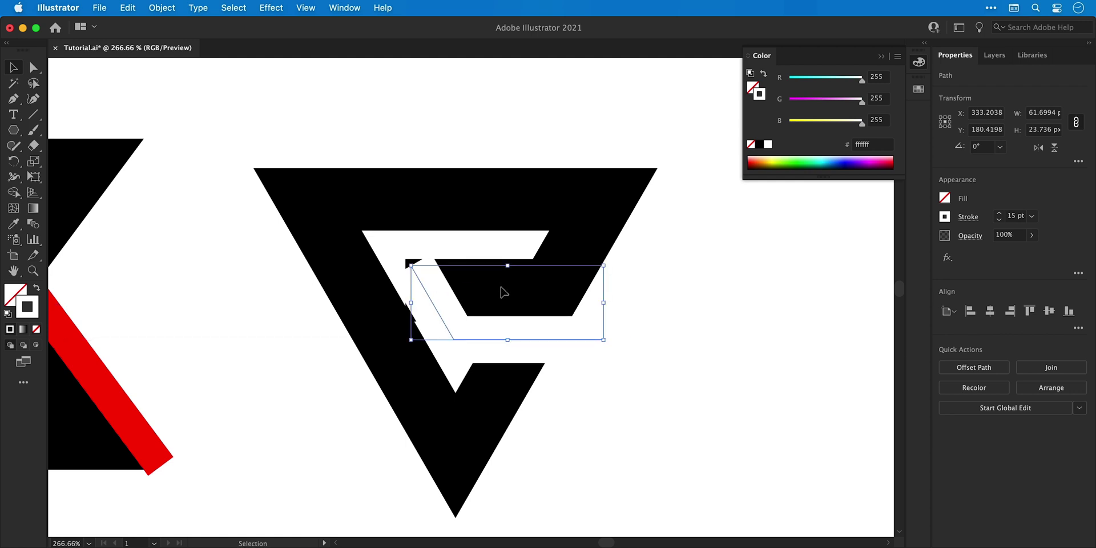
# Move the bent path off the triangle, recolour its stroke with the RGB Red swatch and place it back over the letter.
pyautogui.moveTo(499, 295); pyautogui.dragTo(628, 339)
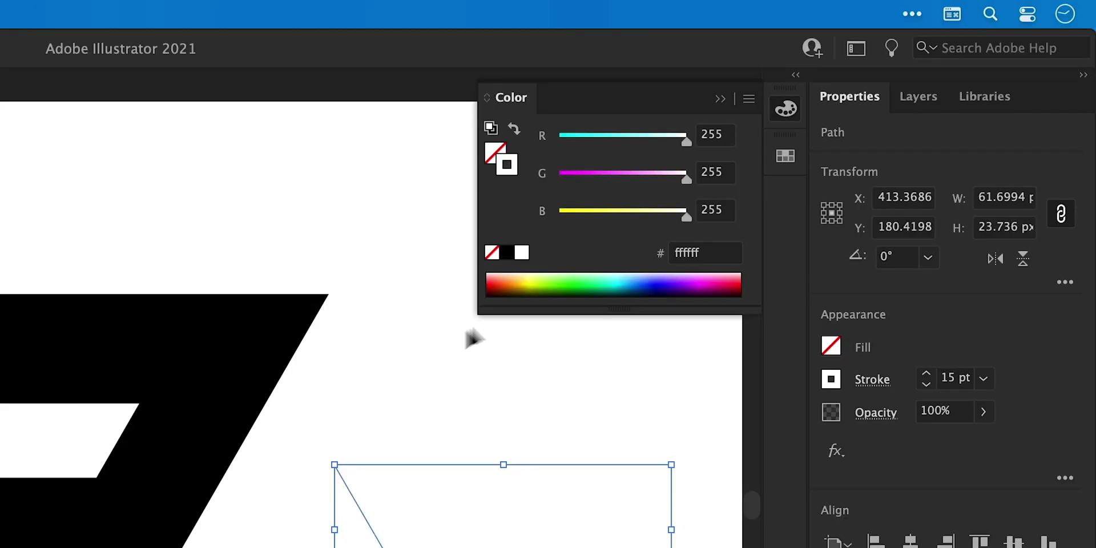
pyautogui.click(919, 89)
pyautogui.click(565, 216)
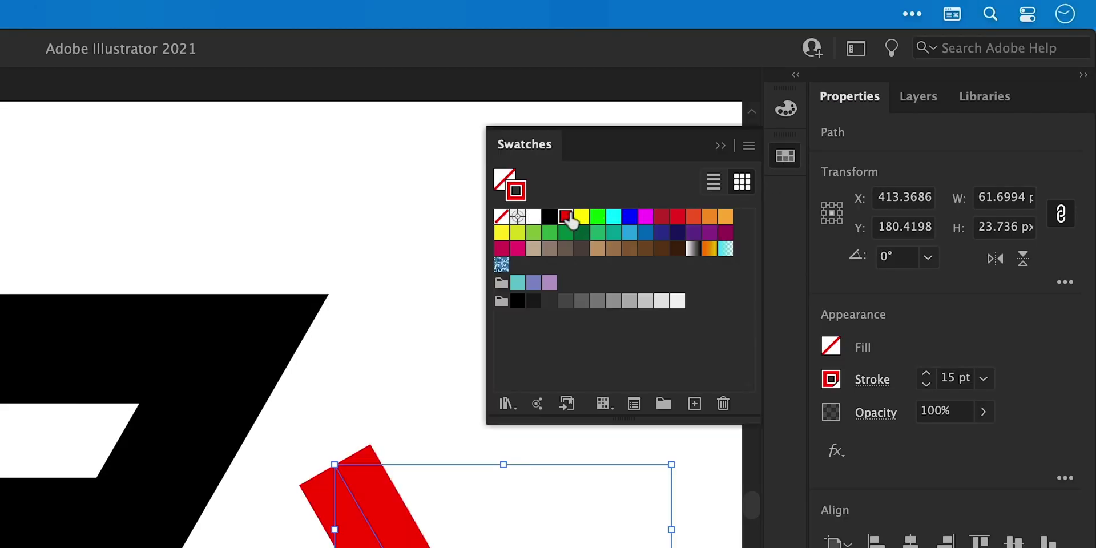
pyautogui.click(783, 157)
pyautogui.moveTo(732, 345); pyautogui.dragTo(478, 343)
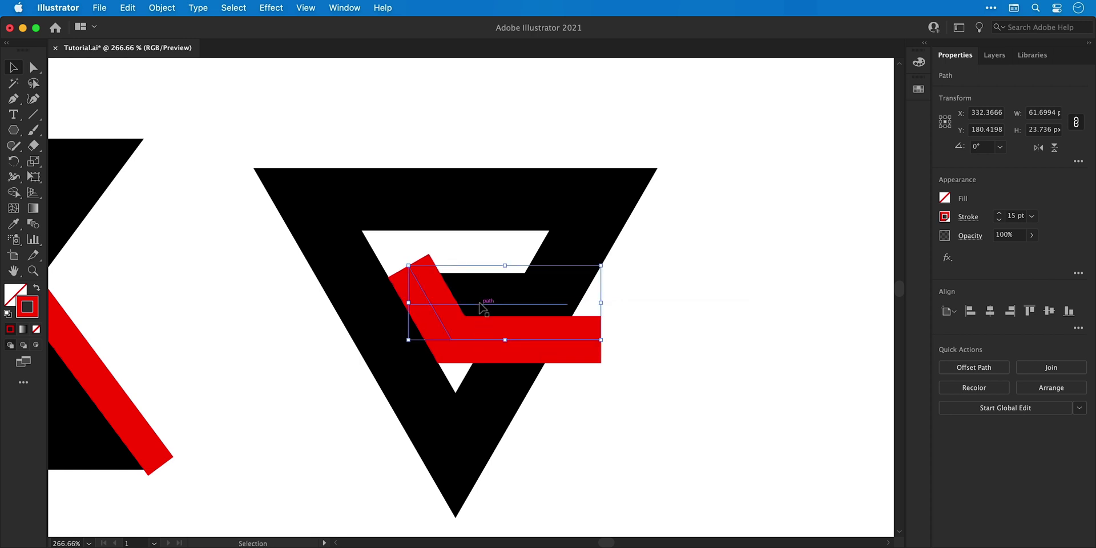
# Fine-tune the black bar and bent red path inside the triangle, and enlarge the whole letter to about 100 by 86 px.
pyautogui.moveTo(485, 304); pyautogui.dragTo(484, 301)
pyautogui.moveTo(482, 347); pyautogui.dragTo(452, 338)
pyautogui.press('a')
pyautogui.press('super+shift+a')
pyautogui.moveTo(416, 279); pyautogui.dragTo(404, 255)
pyautogui.moveTo(559, 297); pyautogui.dragTo(549, 298)
pyautogui.press('v')
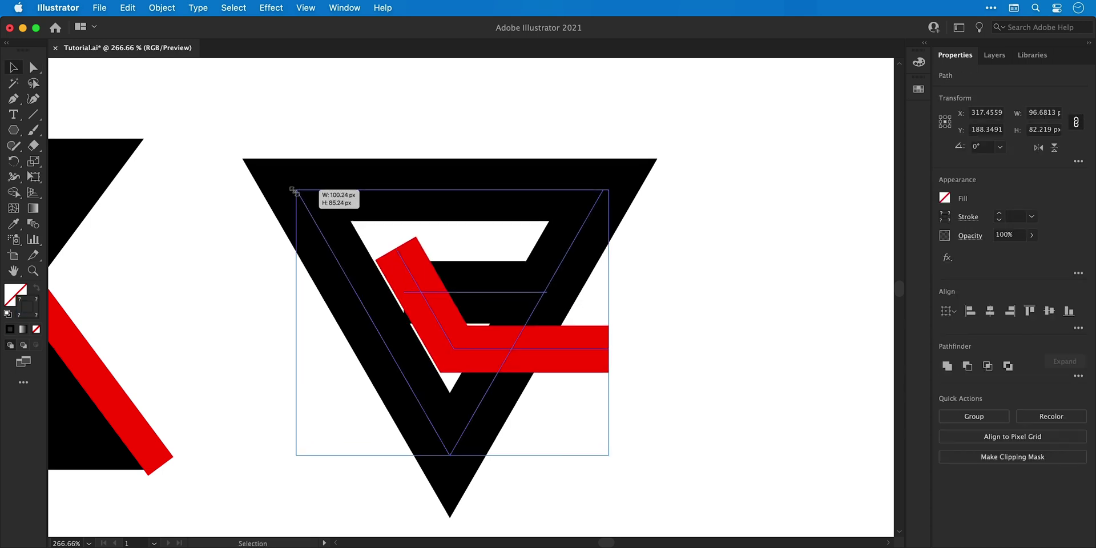
pyautogui.click(487, 348)
# Duplicate the letter with the bar and bent red path to the right and rotate the copy 180°.
pyautogui.scroll(3, 487, 348)
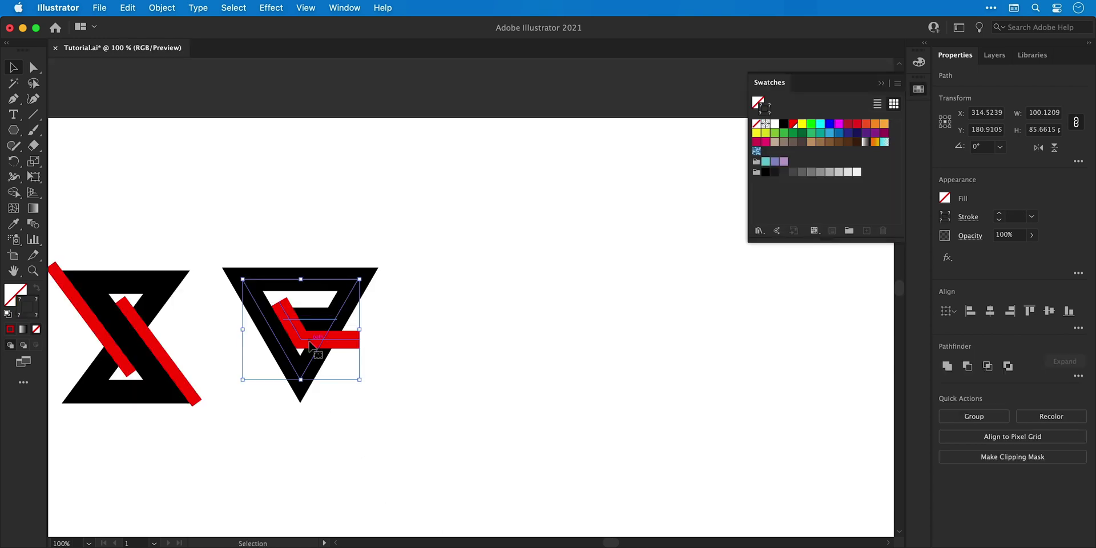
pyautogui.moveTo(310, 345); pyautogui.dragTo(521, 345)
pyautogui.press('r')
pyautogui.moveTo(417, 237); pyautogui.dragTo(485, 346)
pyautogui.press('v')
pyautogui.press('super+shift+a')
# Duplicate the upright triangle to the right and copy its left side in place as a separate path.
pyautogui.moveTo(465, 381); pyautogui.dragTo(688, 379)
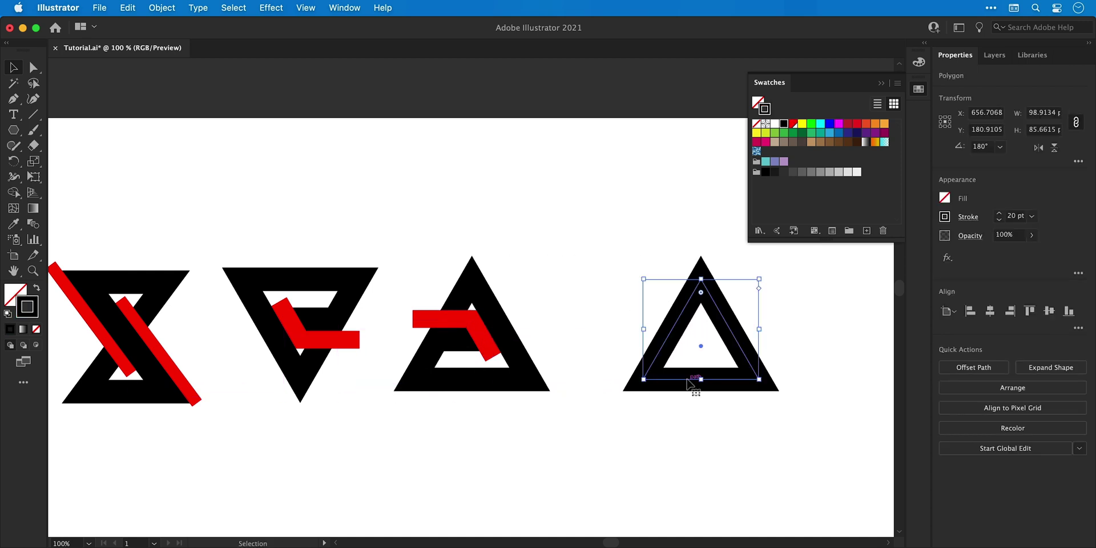
pyautogui.press('a')
pyautogui.moveTo(613, 292); pyautogui.dragTo(683, 346)
pyautogui.press('Delete')
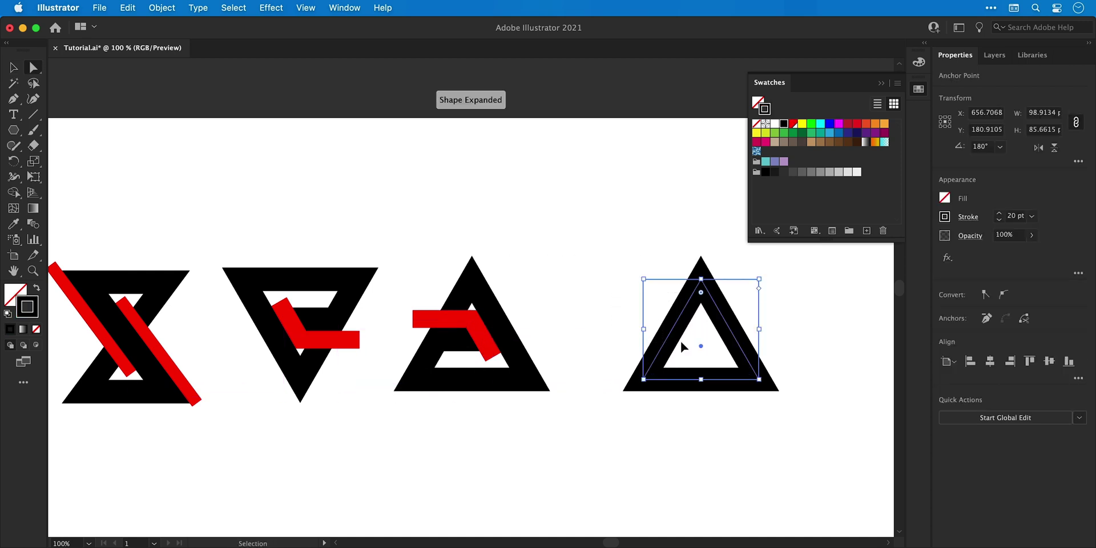
# Give the copied side the red 15 pt stroke and shift it across the triangle's right side, along the left side's inner edge.
pyautogui.press('i')
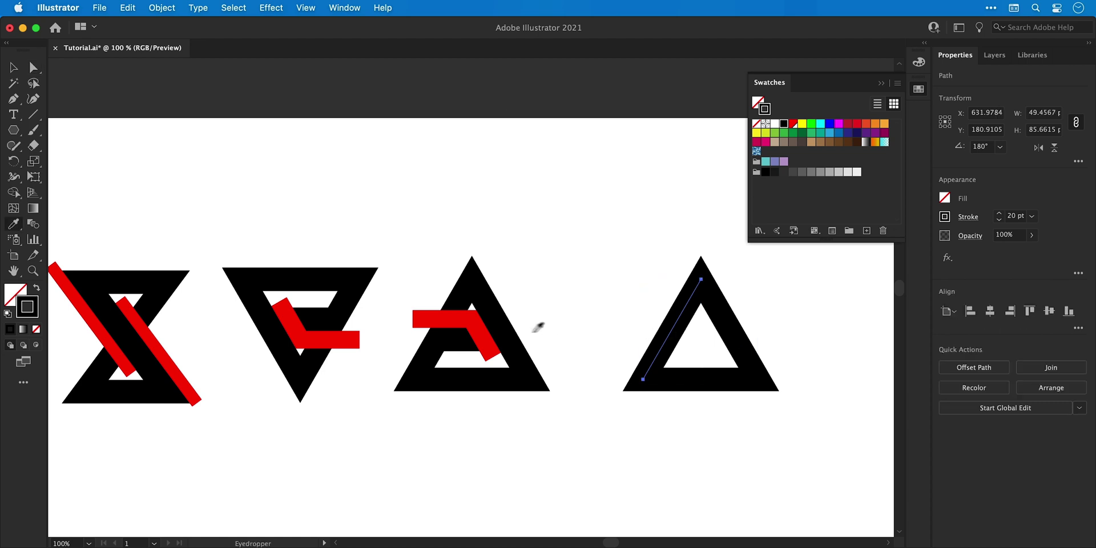
pyautogui.click(486, 326)
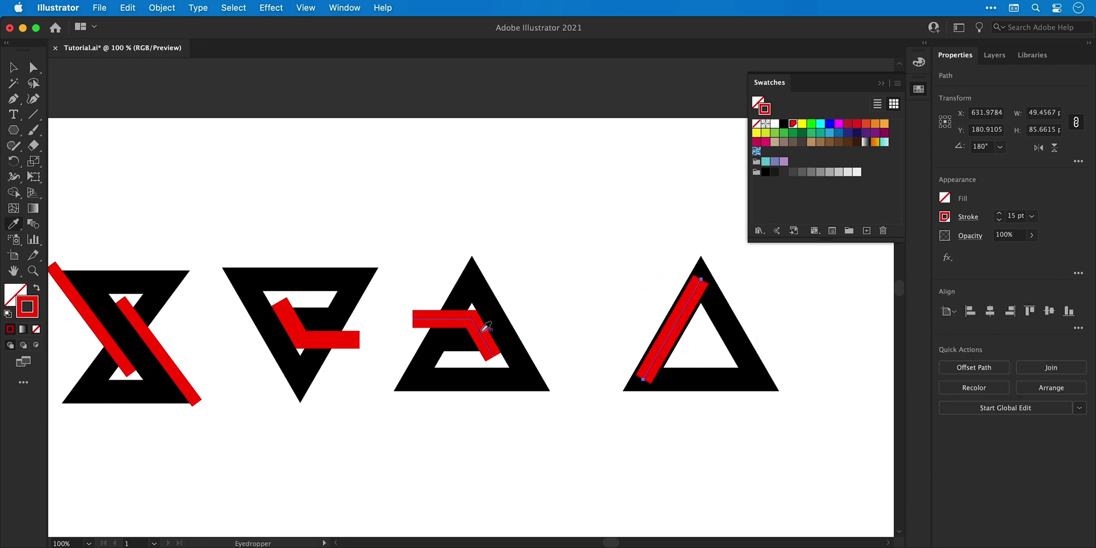
pyautogui.press('v')
pyautogui.moveTo(675, 330); pyautogui.dragTo(722, 301)
pyautogui.scroll(10, 723, 301)
pyautogui.moveTo(762, 377); pyautogui.dragTo(752, 340)
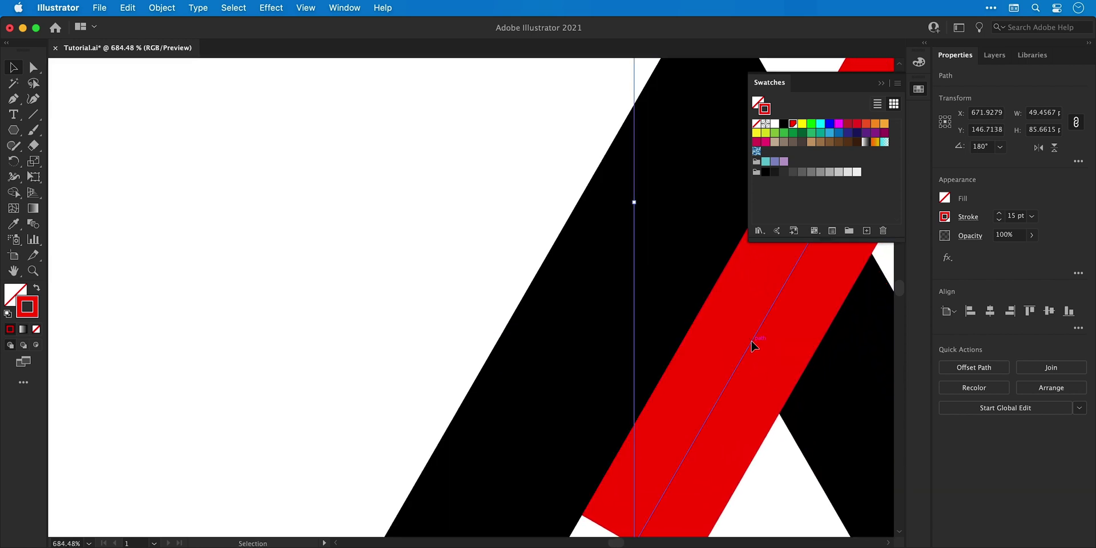
pyautogui.scroll(-10, 751, 345)
pyautogui.moveTo(492, 269); pyautogui.dragTo(480, 281)
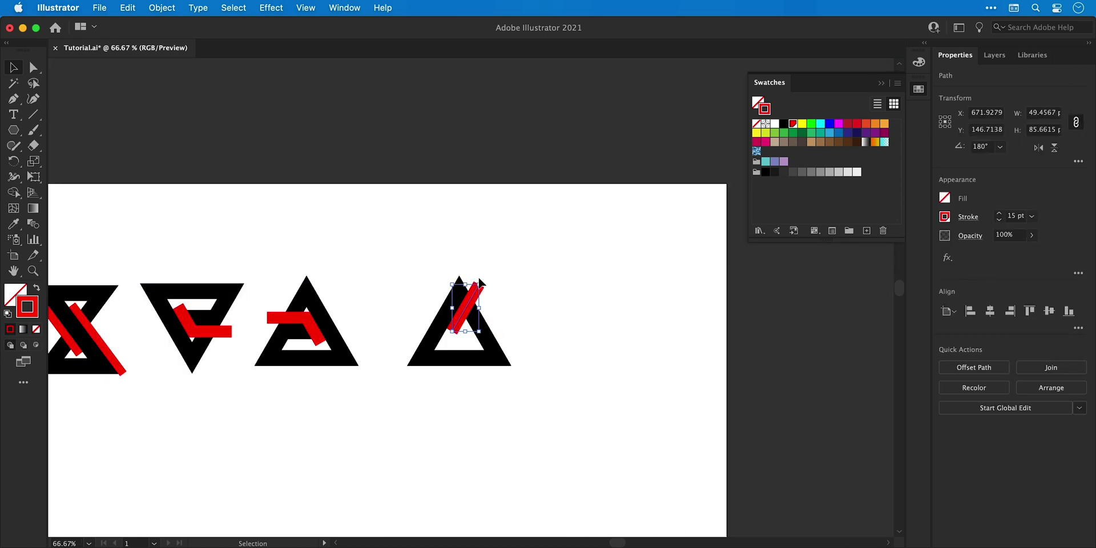
# Duplicate the fourth triangle together with its red bar to the right and rotate the copy 180°.
pyautogui.moveTo(392, 265); pyautogui.dragTo(536, 402)
pyautogui.moveTo(478, 360); pyautogui.dragTo(624, 360)
pyautogui.press('r')
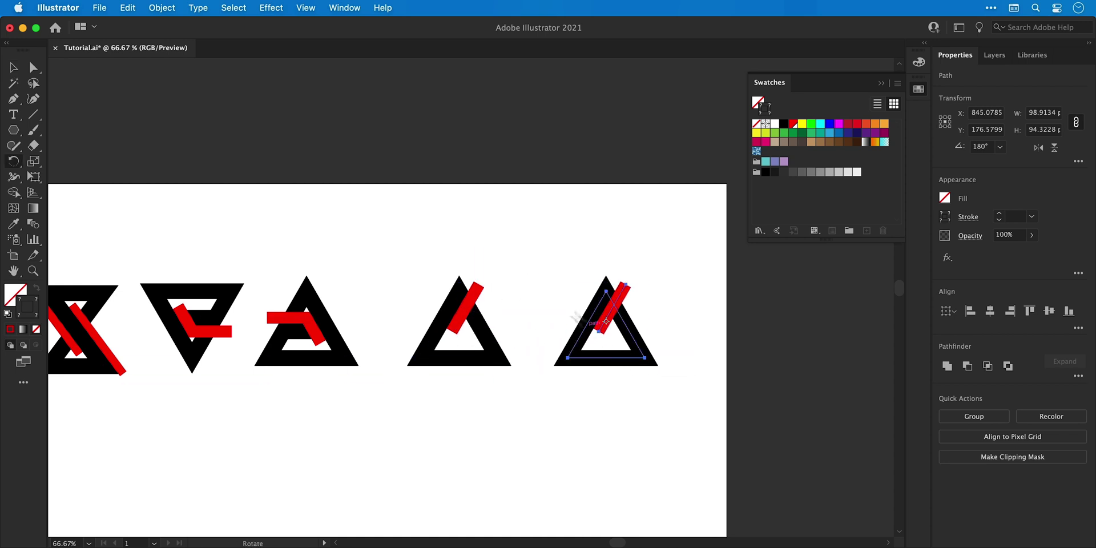
pyautogui.moveTo(526, 282); pyautogui.dragTo(648, 318)
pyautogui.press('v')
pyautogui.click(647, 318)
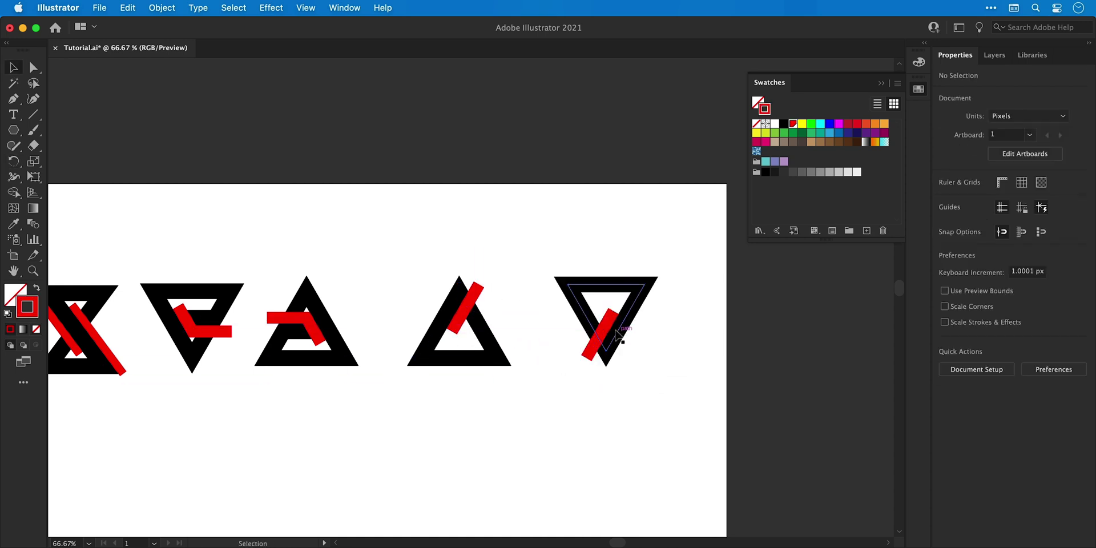
# Replace the rotated copy's slanted red bar with a horizontal red line about 71 px long across the triangle's right side.
pyautogui.click(609, 329)
pyautogui.press('Delete')
pyautogui.press('p')
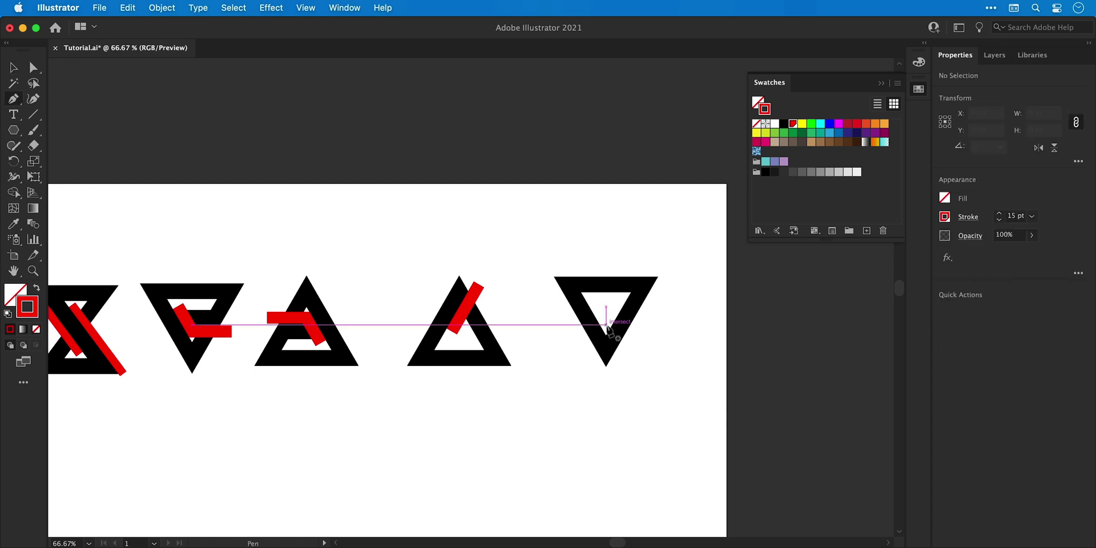
pyautogui.click(588, 305)
pyautogui.click(662, 305)
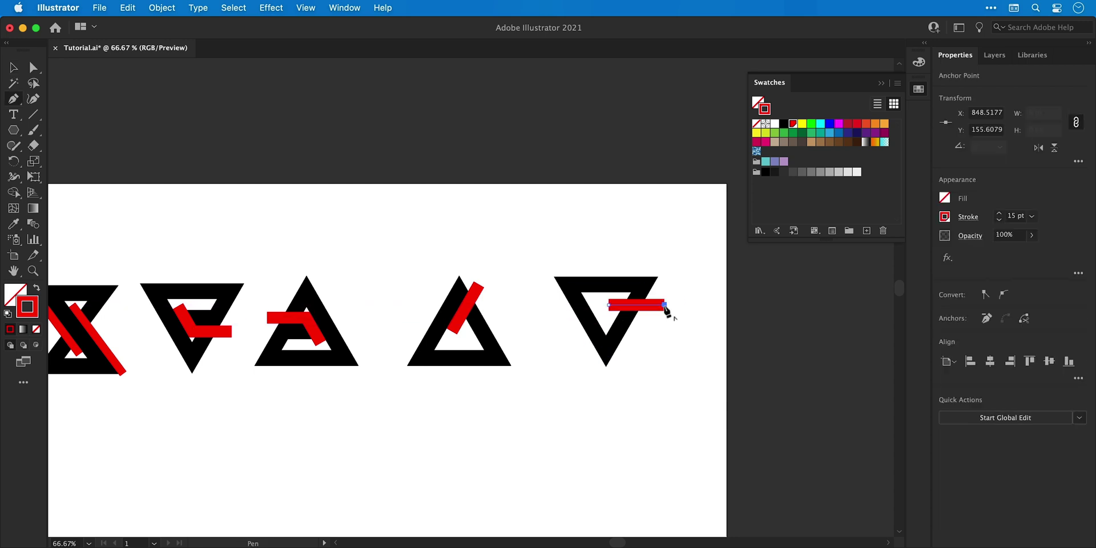
# Move the horizontal red line up flush against the inner edge of the inverted triangle's top side.
pyautogui.press('v')
pyautogui.press('super+shift+a')
pyautogui.scroll(10, 630, 362)
pyautogui.moveTo(630, 362); pyautogui.dragTo(598, 242)
pyautogui.scroll(-10, 597, 242)
pyautogui.click(432, 318)
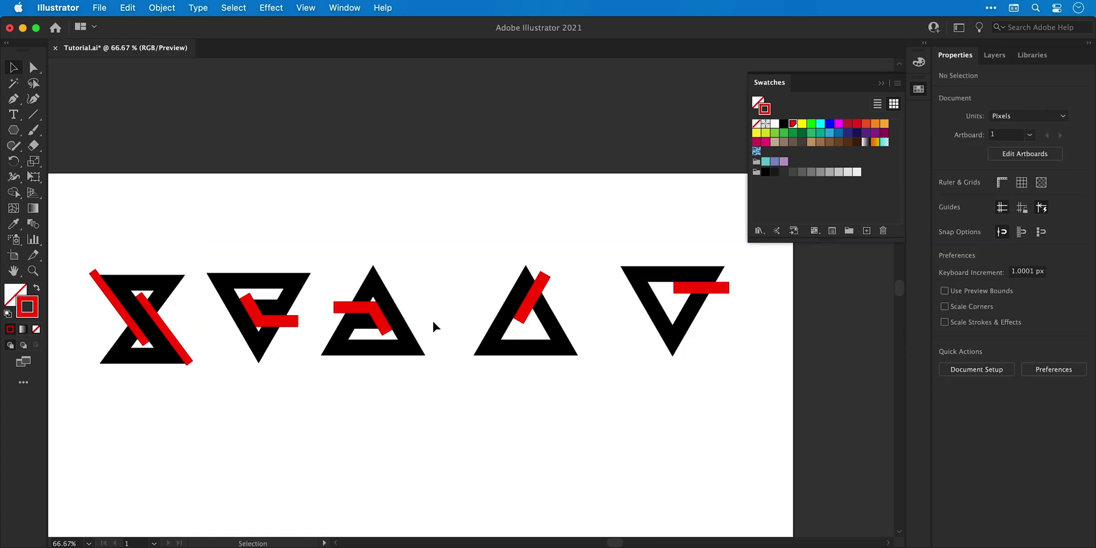
# Change the global RGB Red swatch to white with R, G and B at 255.
pyautogui.doubleClick(793, 124)
pyautogui.moveTo(881, 345); pyautogui.dragTo(908, 373)
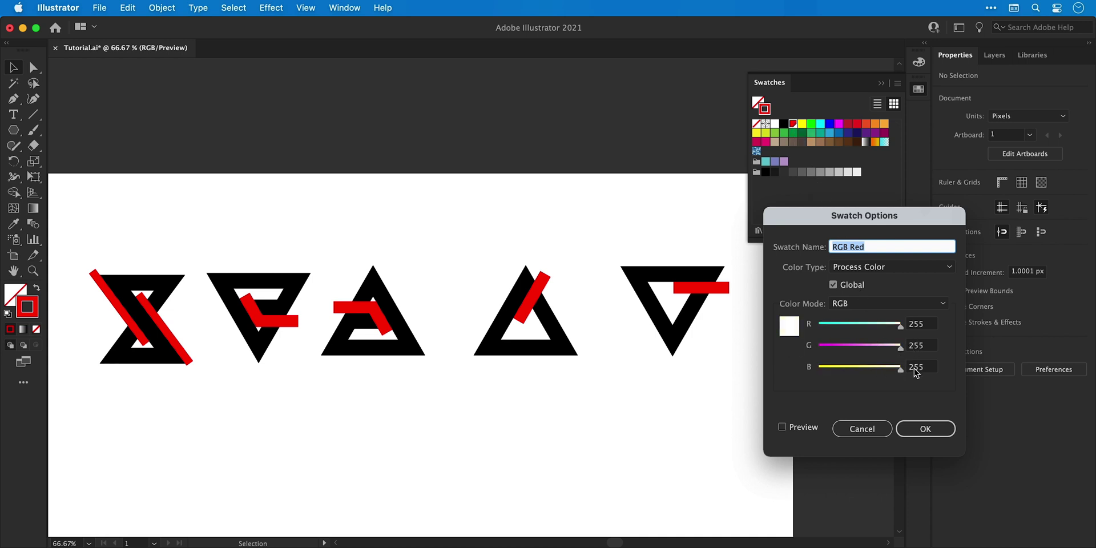
pyautogui.click(913, 428)
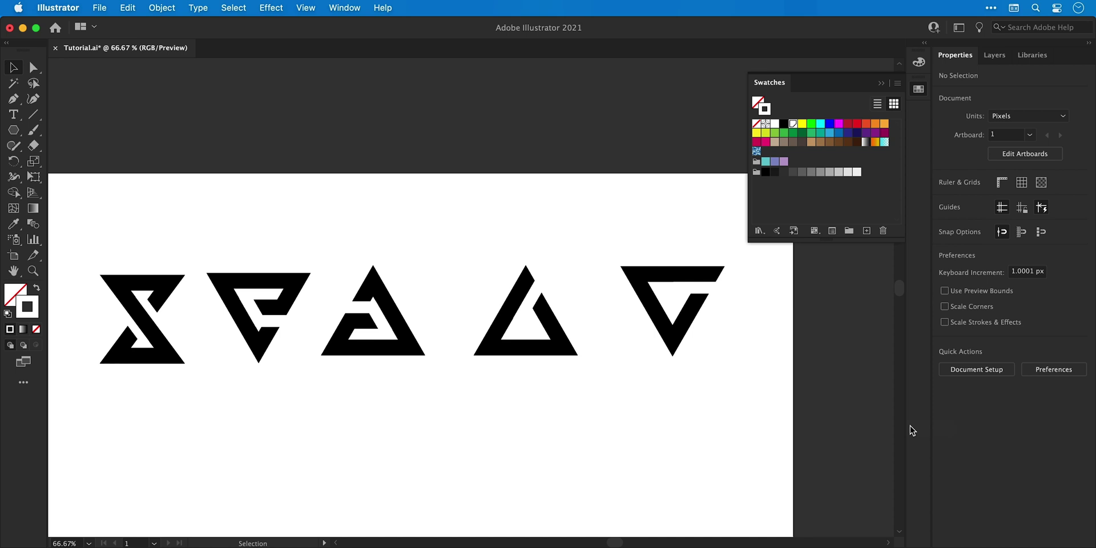
# Duplicate the whole row of five letters straight down into the middle of the artboard.
pyautogui.press('super+0')
pyautogui.moveTo(263, 205); pyautogui.dragTo(690, 93)
pyautogui.moveTo(545, 172); pyautogui.dragTo(553, 342)
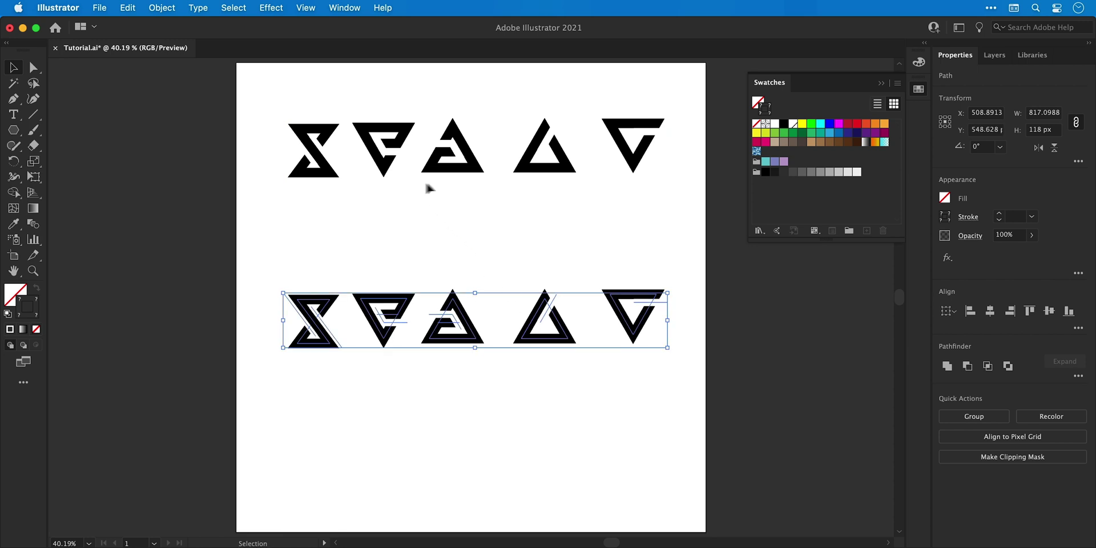
pyautogui.click(503, 289)
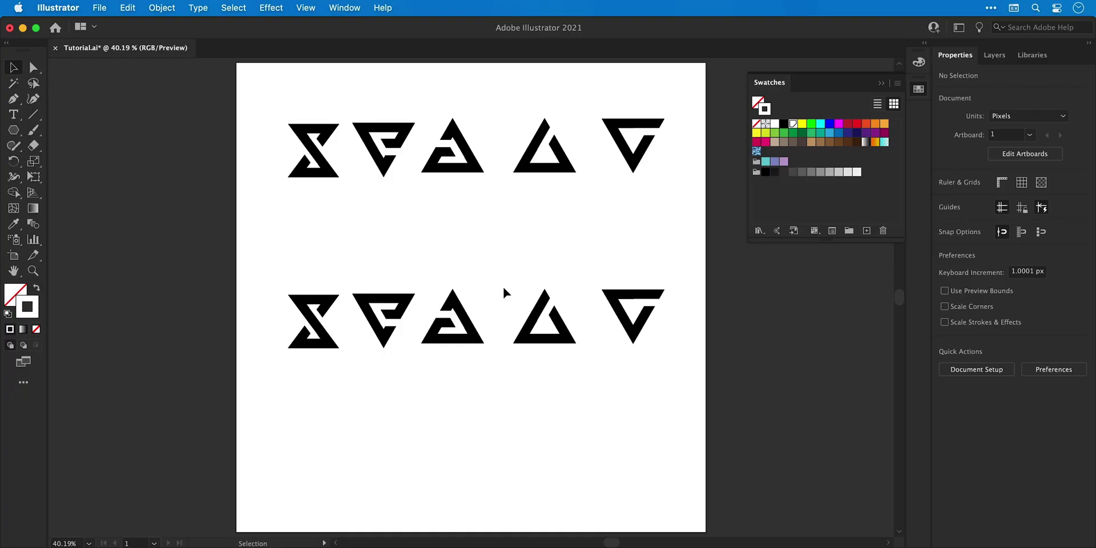
# Expand the fill and stroke of the lower row of letters, checking the paths in outline view.
pyautogui.moveTo(270, 274); pyautogui.dragTo(662, 388)
pyautogui.hotkey('ctrl', 'y')
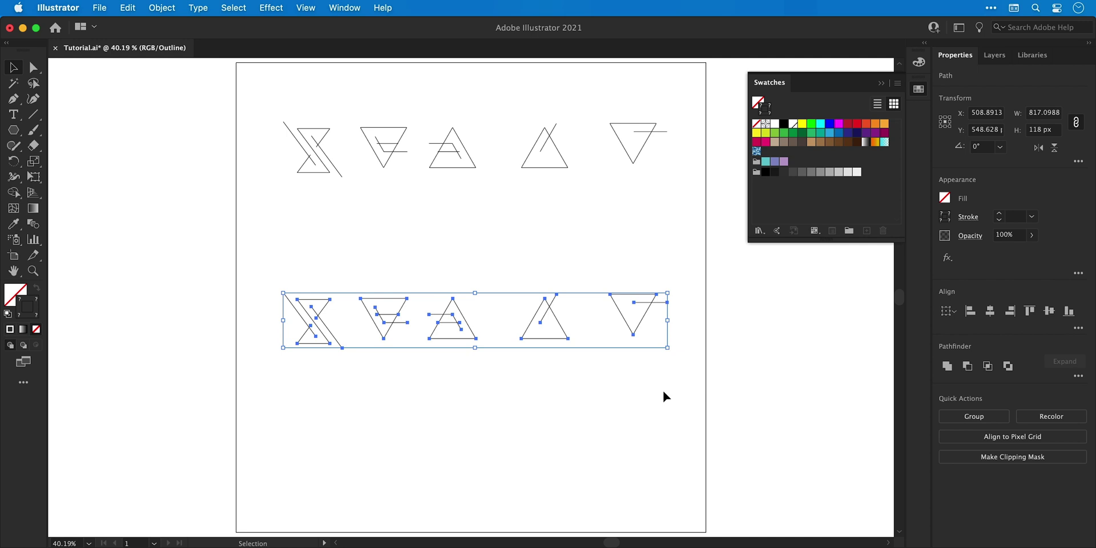
pyautogui.click(170, 8)
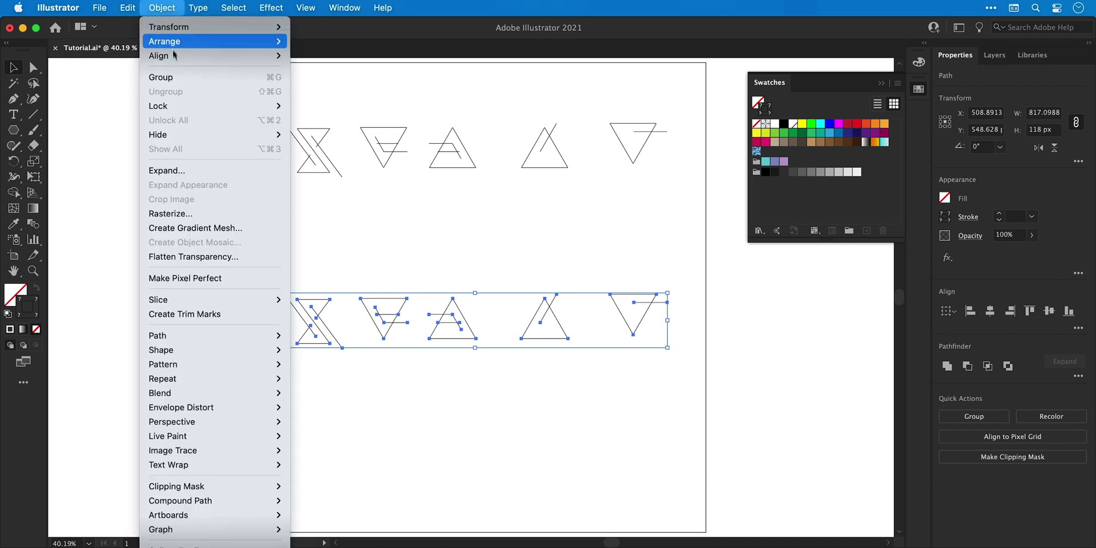
pyautogui.click(194, 170)
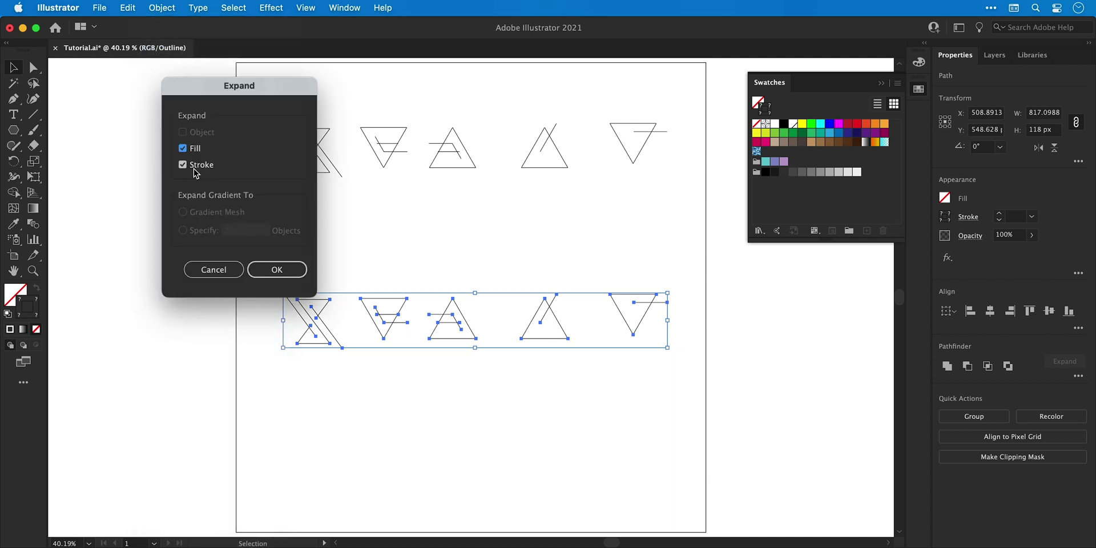
pyautogui.click(276, 270)
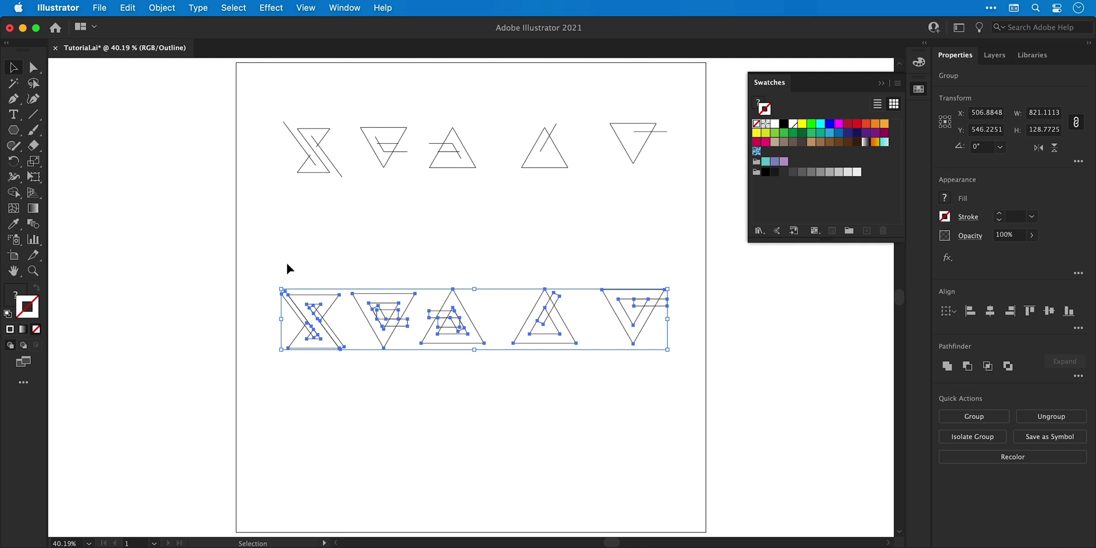
pyautogui.click(286, 261)
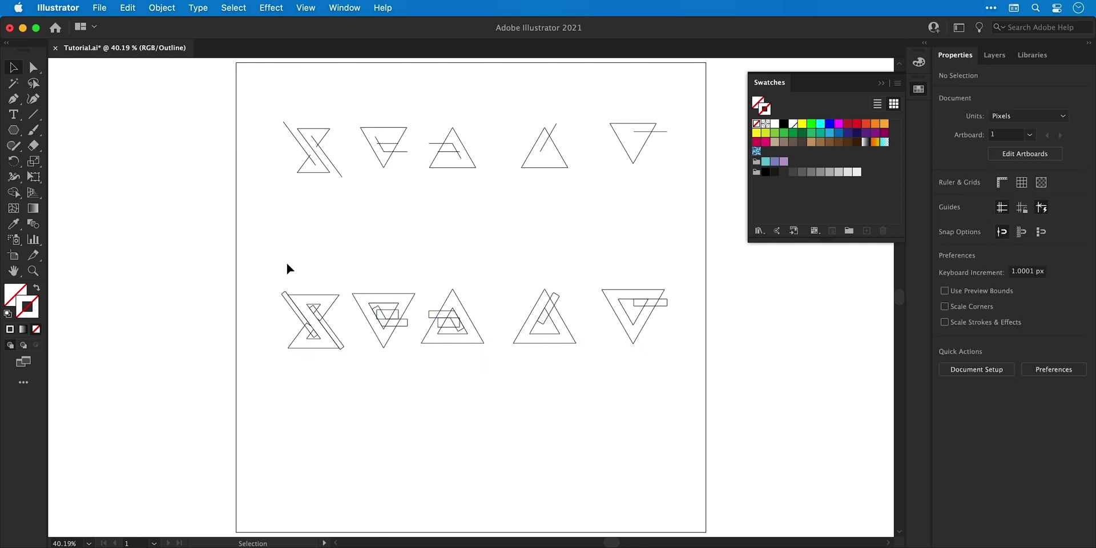
pyautogui.press('super+y')
# Cut the white bar out of the lower row's last letter with Minus Front and check the result in outline view.
pyautogui.scroll(5, 640, 302)
pyautogui.moveTo(705, 321); pyautogui.dragTo(678, 312)
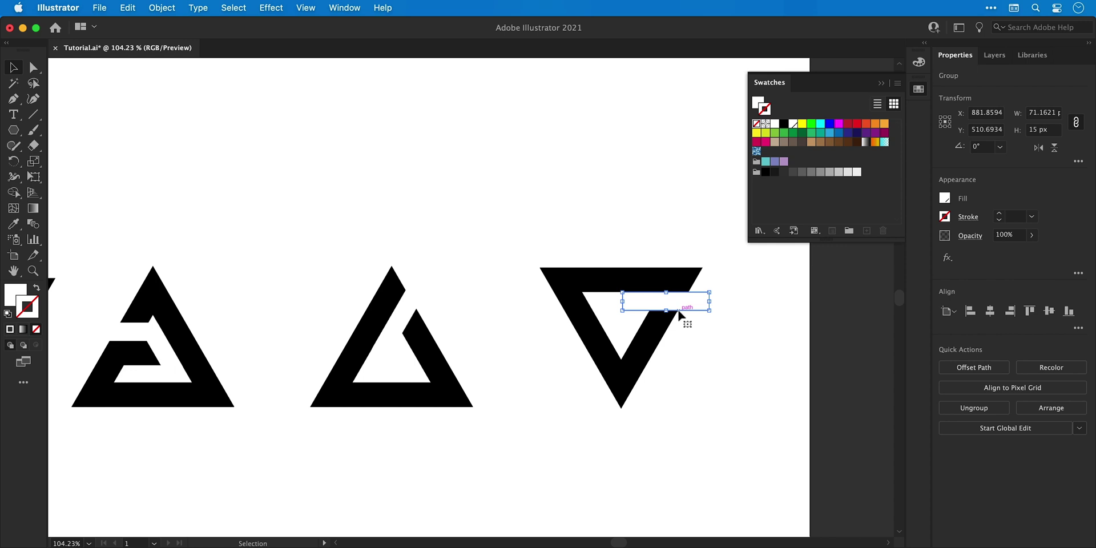
pyautogui.moveTo(597, 242); pyautogui.dragTo(711, 342)
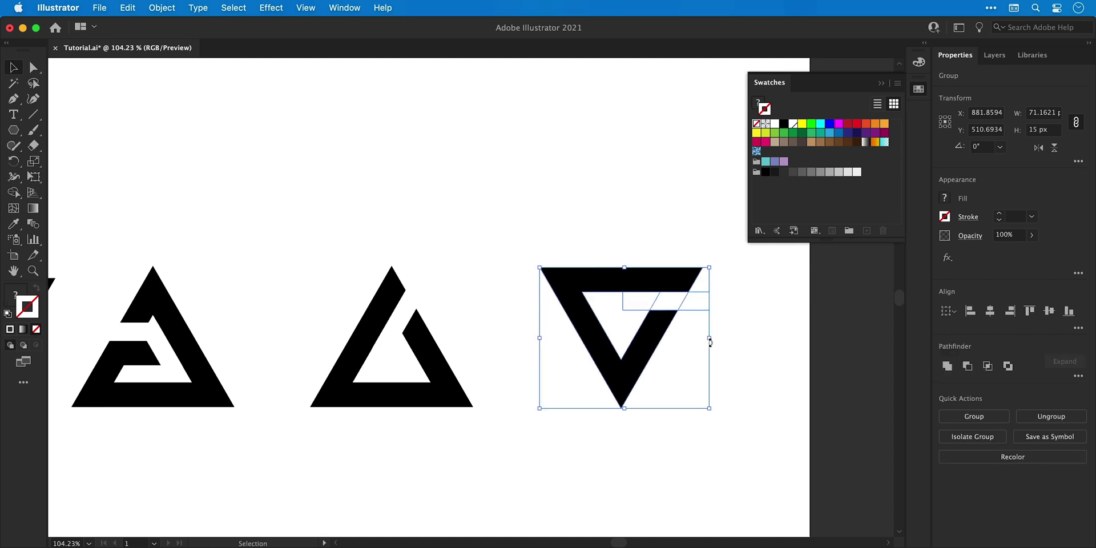
pyautogui.click(967, 366)
pyautogui.scroll(5, 744, 355)
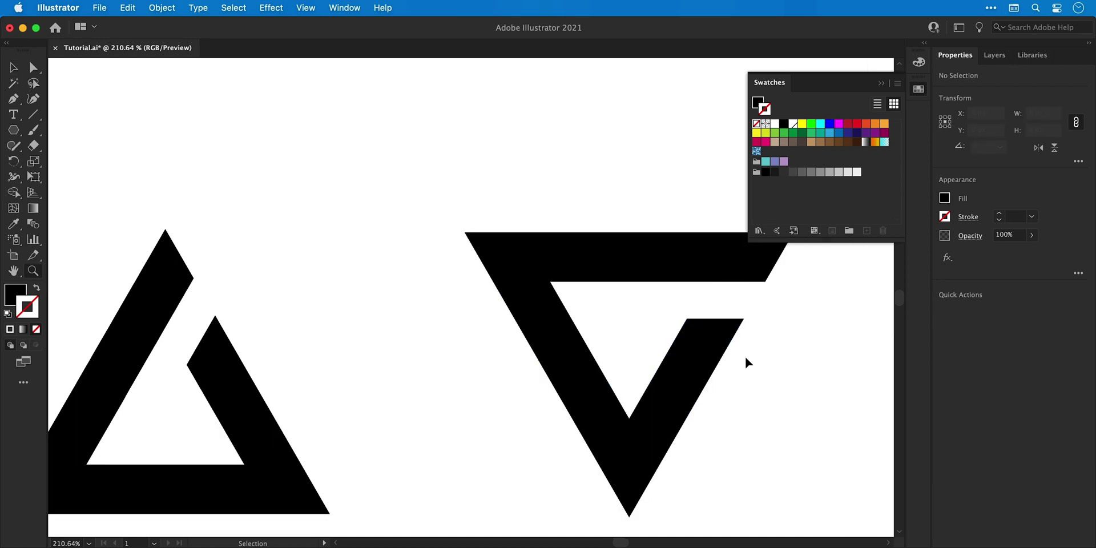
pyautogui.click(744, 355)
pyautogui.hotkey('ctrl', 'y')
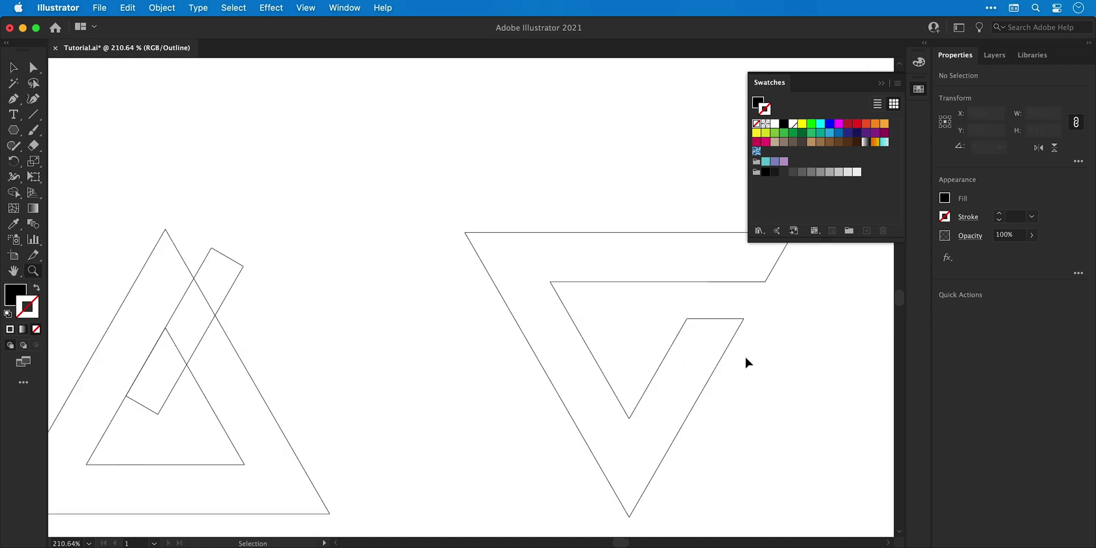
pyautogui.hotkey('ctrl', 'y')
# Cut the slanted white bar out of the lower row's fourth letter with Minus Front.
pyautogui.hscroll(-5, 744, 354)
pyautogui.scroll(-2, 744, 354)
pyautogui.click(485, 191)
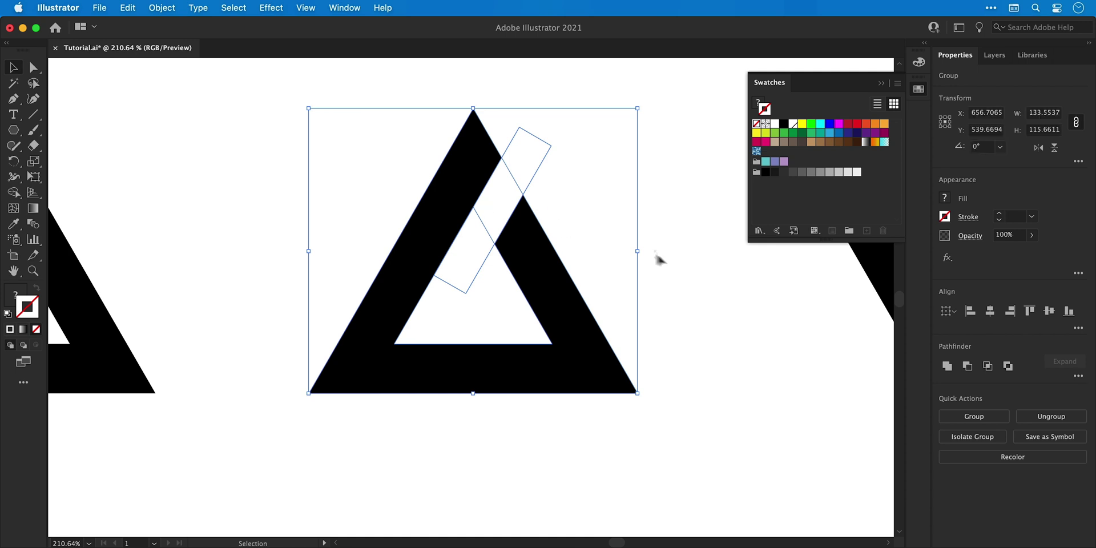
pyautogui.click(966, 366)
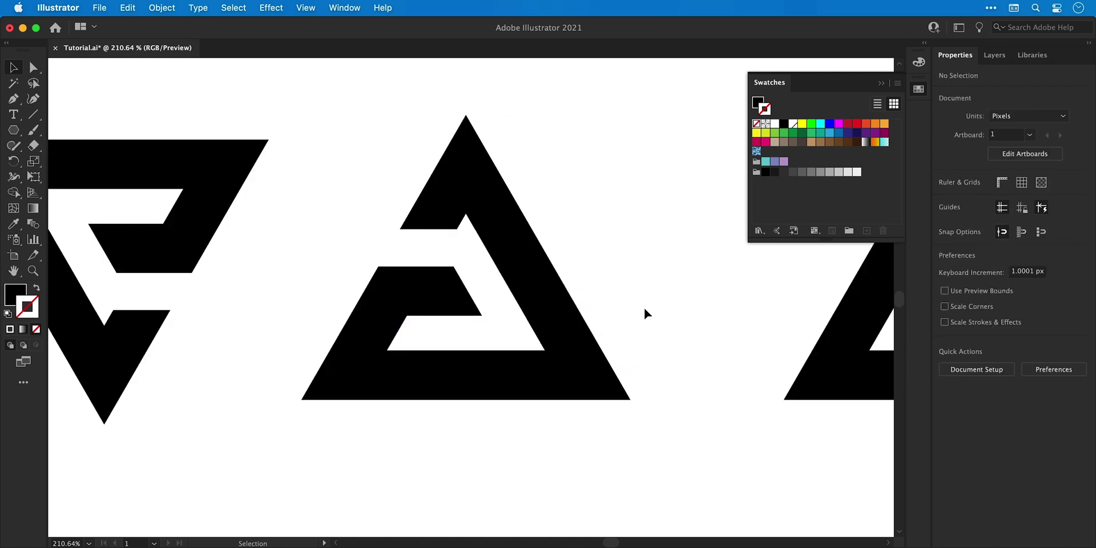
# Use the Shape Builder on the third letter to remove the white gap pieces and merge the inner bar with the black body.
pyautogui.hotkey('ctrl', 'y')
pyautogui.moveTo(350, 176); pyautogui.dragTo(638, 393)
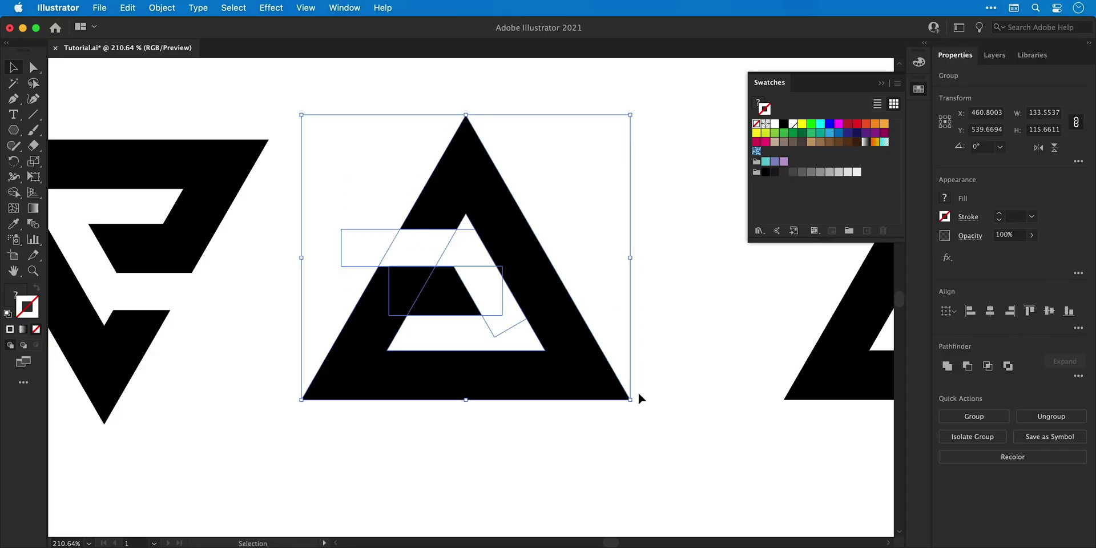
pyautogui.click(13, 192)
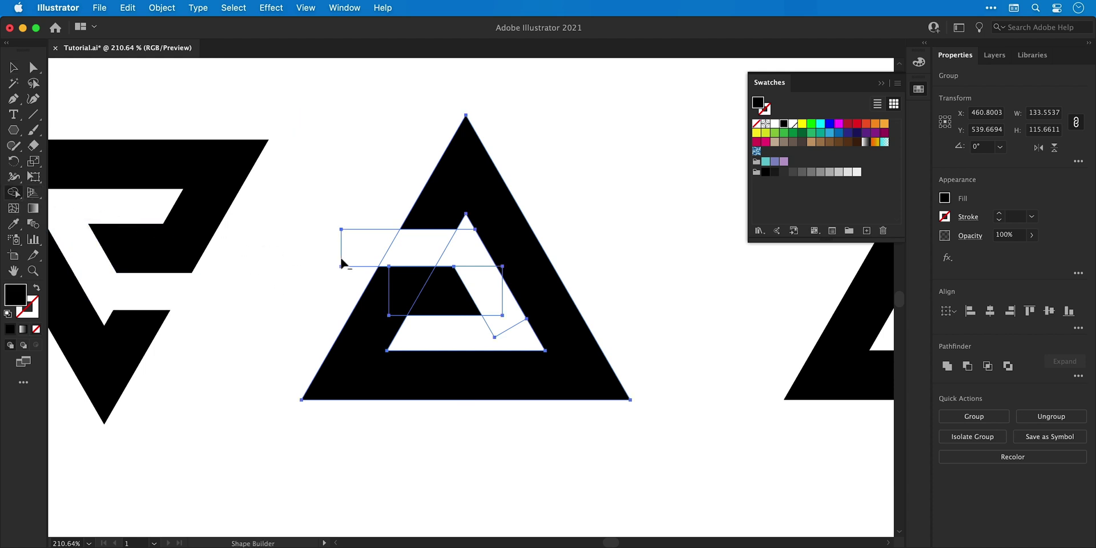
pyautogui.moveTo(340, 255)
pyautogui.mouseDown()
pyautogui.moveTo(450, 251)
pyautogui.moveTo(466, 228)
pyautogui.moveTo(503, 315)
pyautogui.moveTo(495, 332)
pyautogui.moveTo(457, 340)
pyautogui.mouseUp()
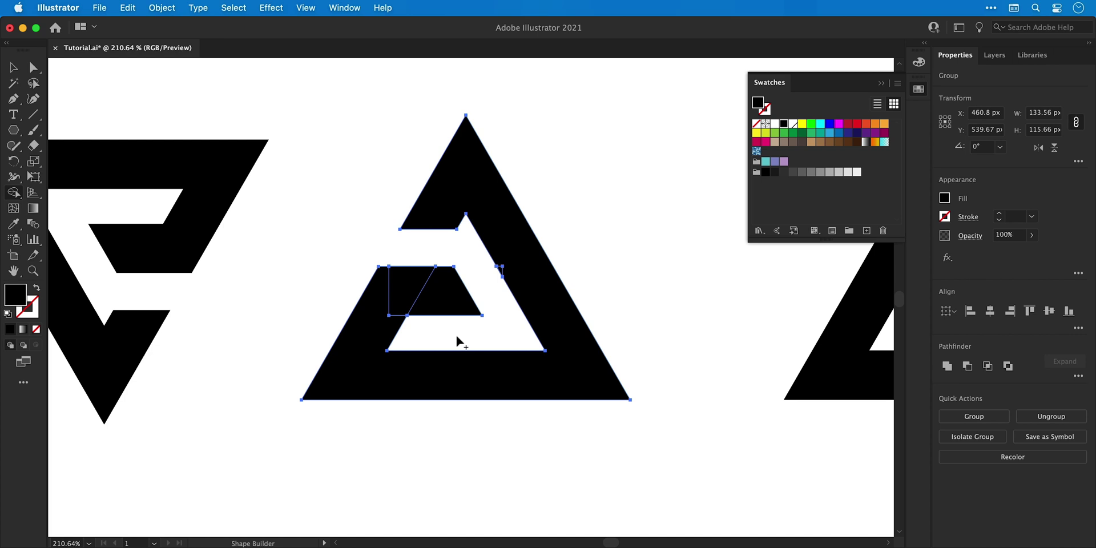
pyautogui.moveTo(428, 288)
pyautogui.mouseDown()
pyautogui.moveTo(391, 307)
pyautogui.moveTo(353, 342)
pyautogui.moveTo(395, 373)
pyautogui.moveTo(475, 381)
pyautogui.moveTo(553, 371)
pyautogui.moveTo(563, 341)
pyautogui.moveTo(531, 288)
pyautogui.moveTo(503, 272)
pyautogui.moveTo(492, 224)
pyautogui.mouseUp()
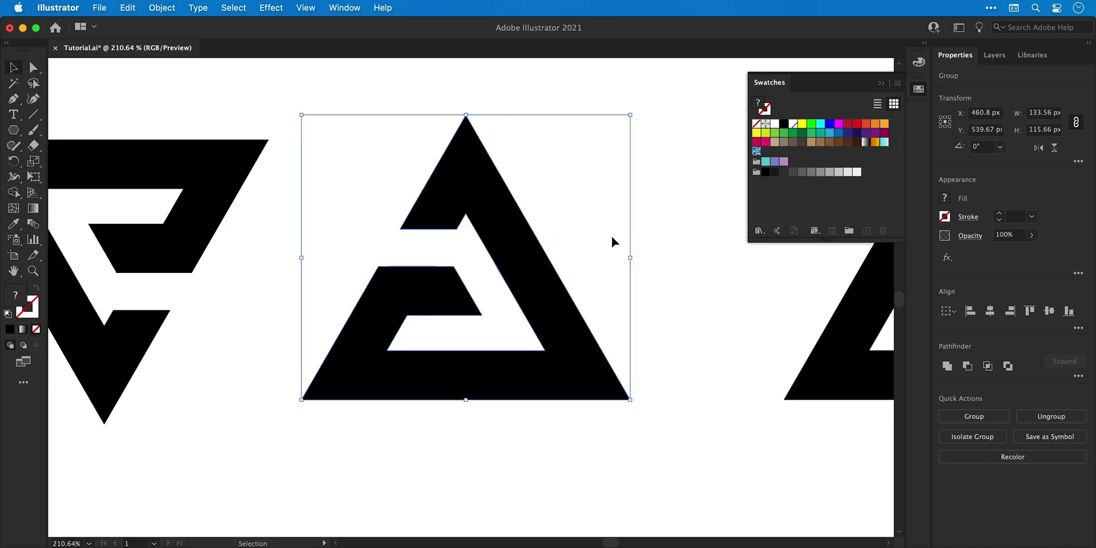
pyautogui.press('v')
# Delete the original upper row of letters and align the remaining five letters to their vertical centres.
pyautogui.press('super+0')
pyautogui.click(293, 78)
pyautogui.moveTo(273, 86); pyautogui.dragTo(673, 228)
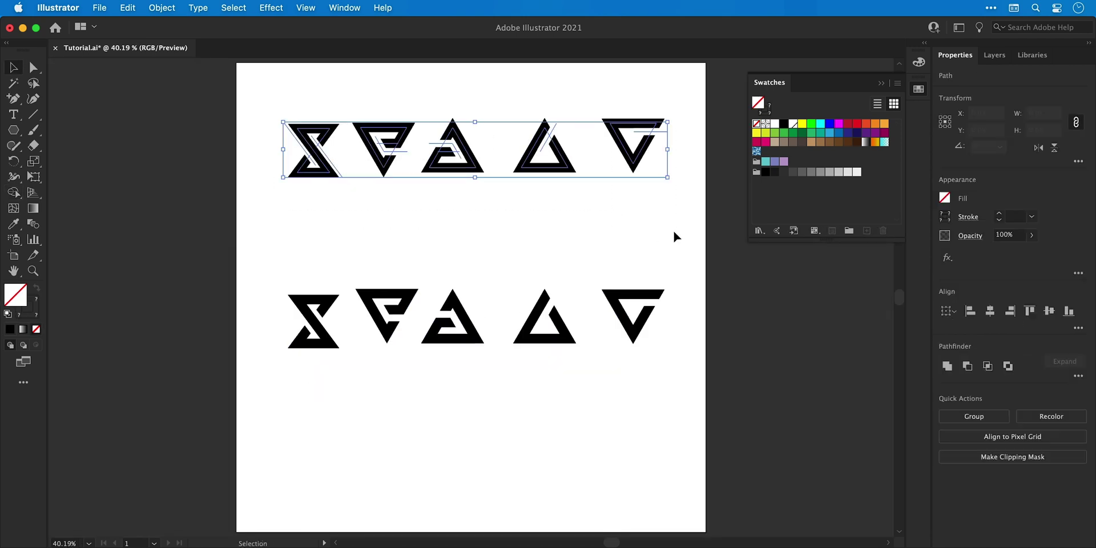
pyautogui.press('Delete')
pyautogui.press('super+a')
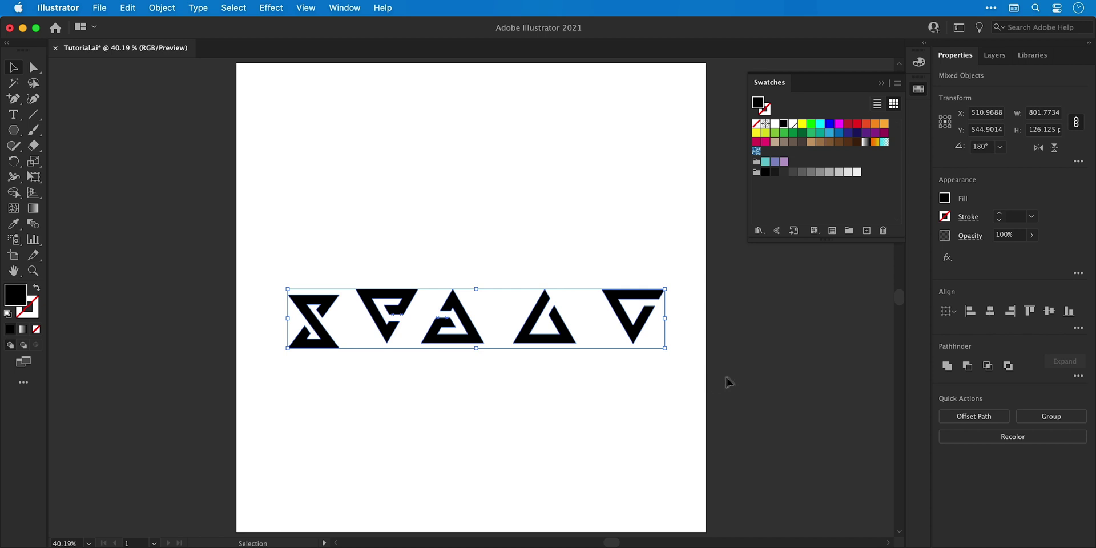
pyautogui.click(1050, 311)
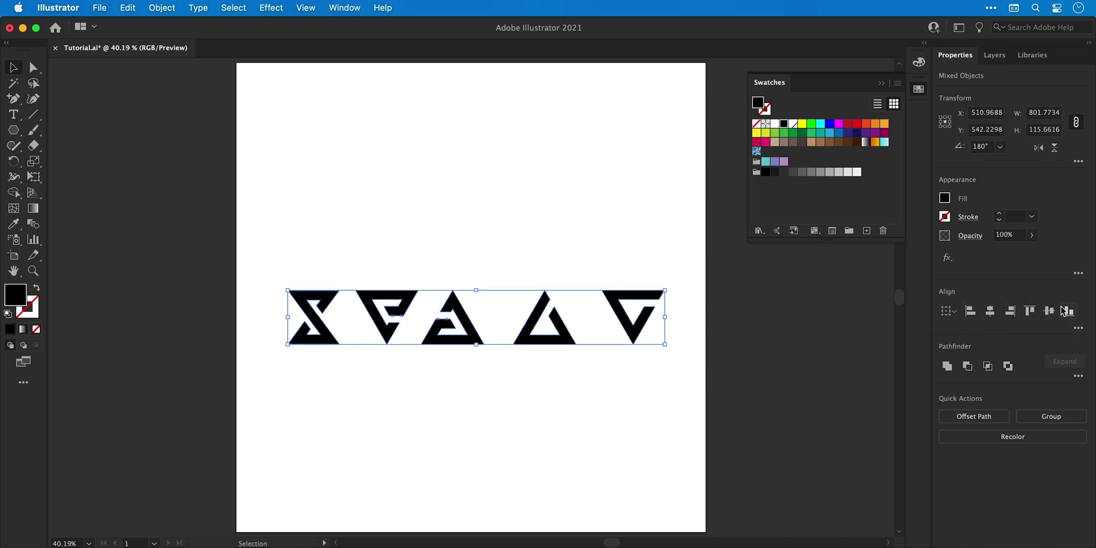
# Distribute the five letters evenly by their horizontal centres and deselect them.
pyautogui.click(1079, 328)
pyautogui.click(1050, 402)
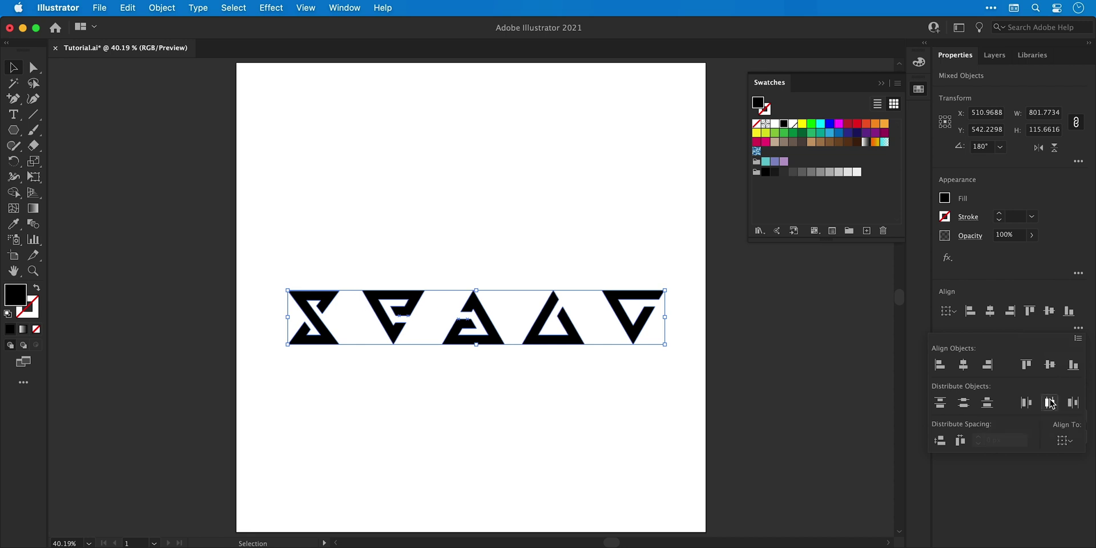
pyautogui.click(175, 173)
# Cover the whole artboard with a 1000 x 1000 px black rectangle and send it behind the letters.
pyautogui.moveTo(13, 130); pyautogui.dragTo(69, 128)
pyautogui.moveTo(267, 87); pyautogui.dragTo(501, 321)
pyautogui.press('v')
pyautogui.moveTo(401, 169); pyautogui.dragTo(365, 140)
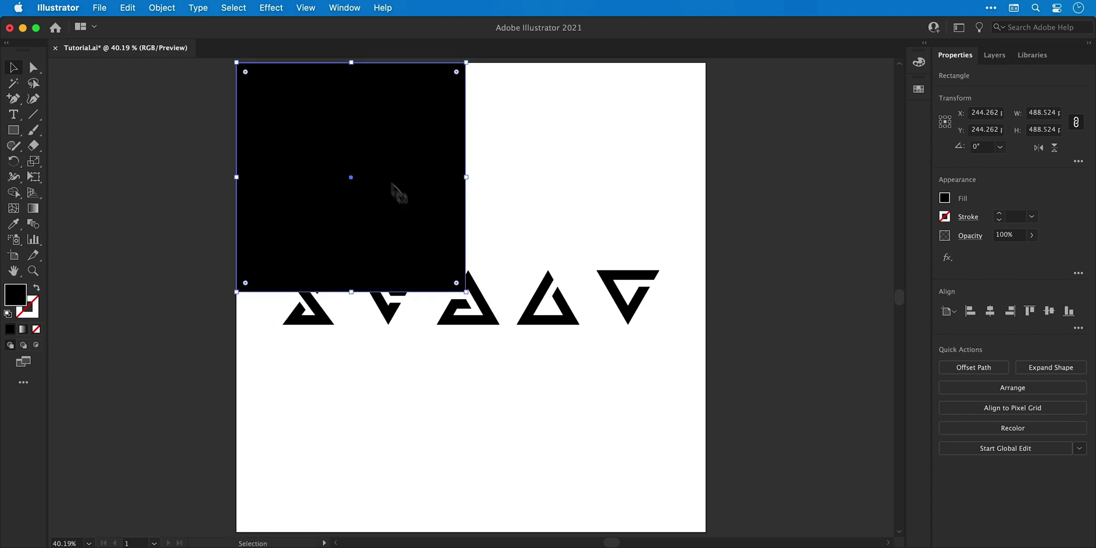
pyautogui.moveTo(464, 290); pyautogui.dragTo(706, 531)
pyautogui.rightClick(538, 369)
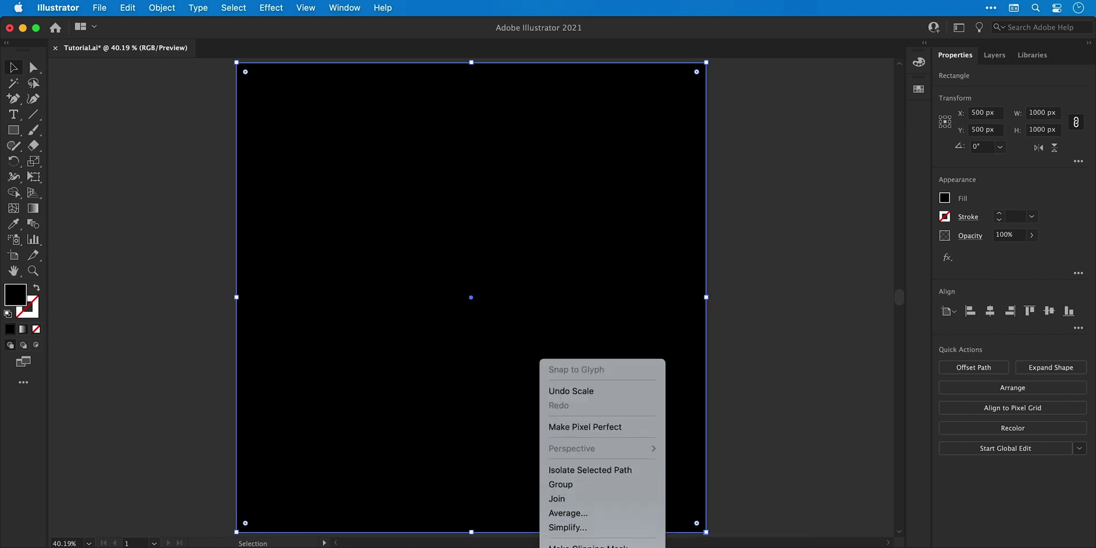
pyautogui.press('Escape')
# Select the row of letters and change their fill to white.
pyautogui.moveTo(132, 225); pyautogui.dragTo(818, 393)
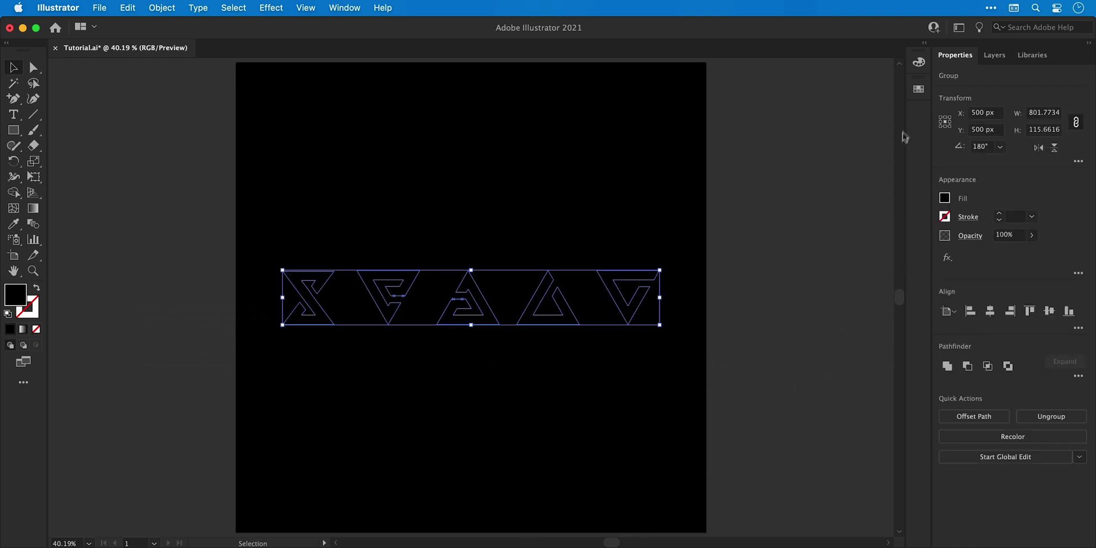
pyautogui.click(918, 90)
pyautogui.click(774, 125)
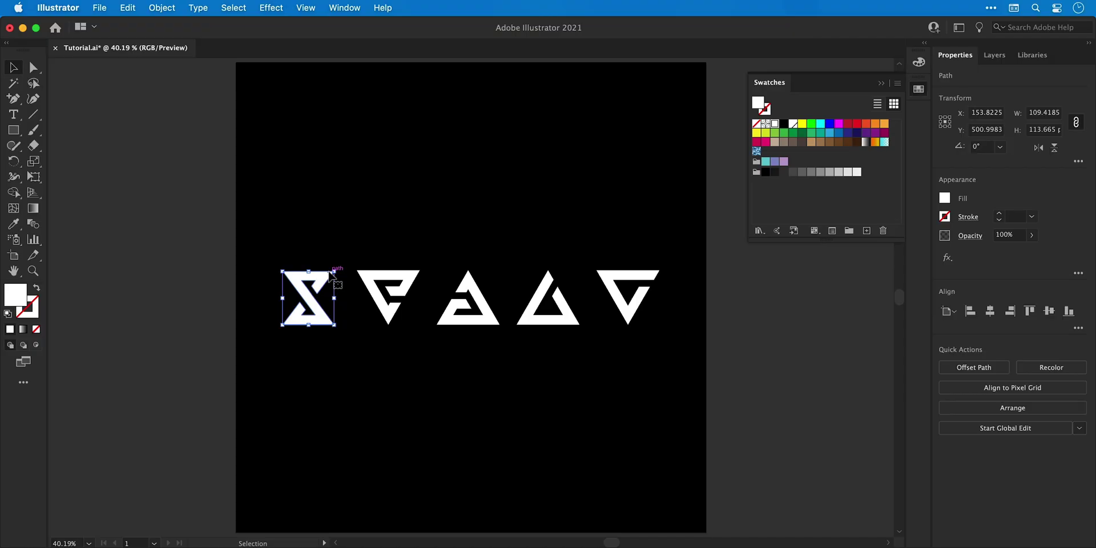
# Start an Outer Glow effect on the first letter with Normal blend mode and a bright purple glow colour.
pyautogui.click(271, 8)
pyautogui.moveTo(351, 197)
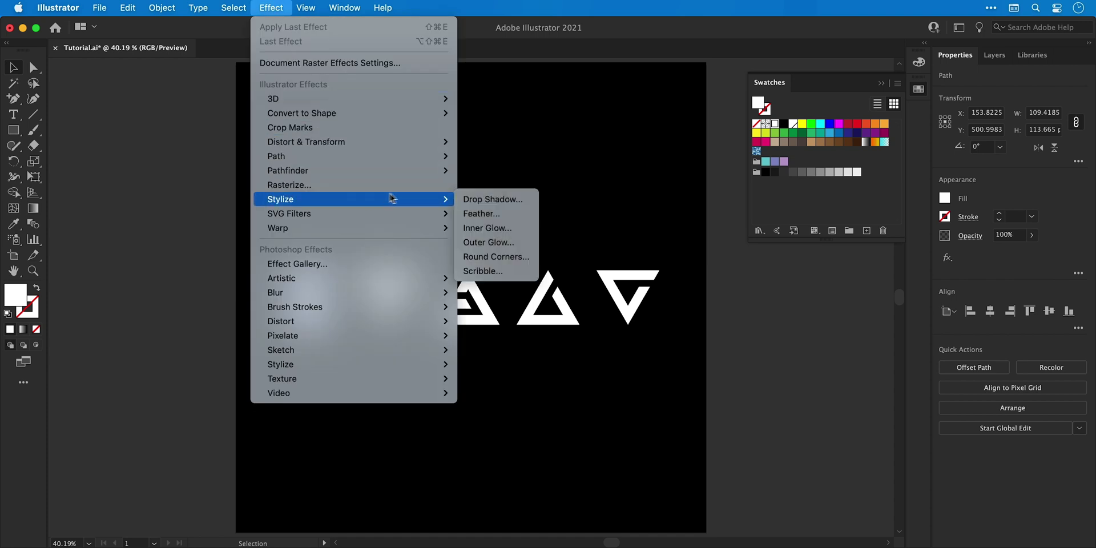
pyautogui.click(472, 243)
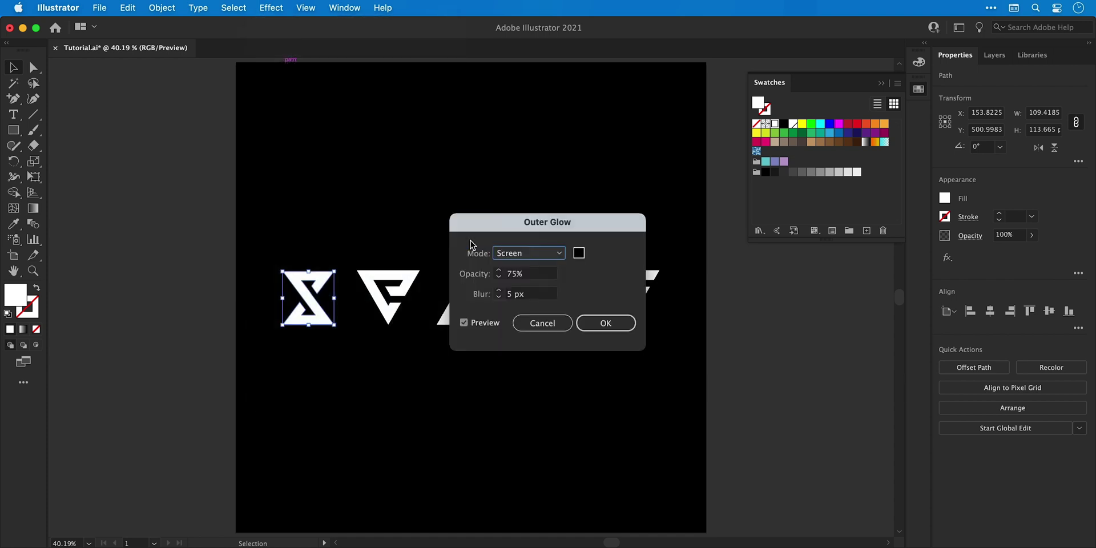
pyautogui.click(509, 253)
pyautogui.click(520, 267)
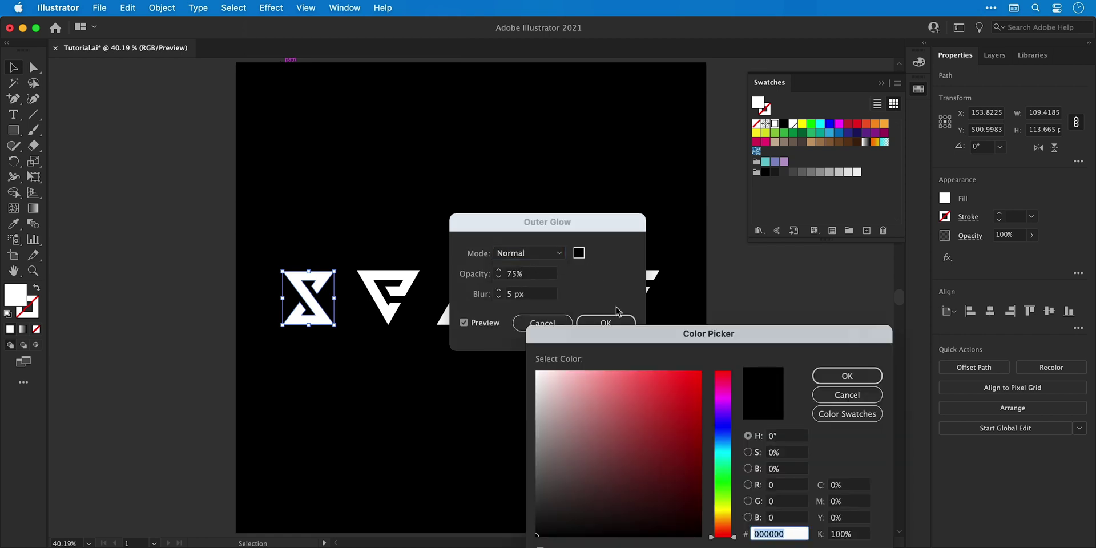
pyautogui.moveTo(729, 423)
pyautogui.mouseDown()
pyautogui.moveTo(729, 411)
pyautogui.moveTo(687, 400)
pyautogui.moveTo(685, 367)
pyautogui.mouseUp()
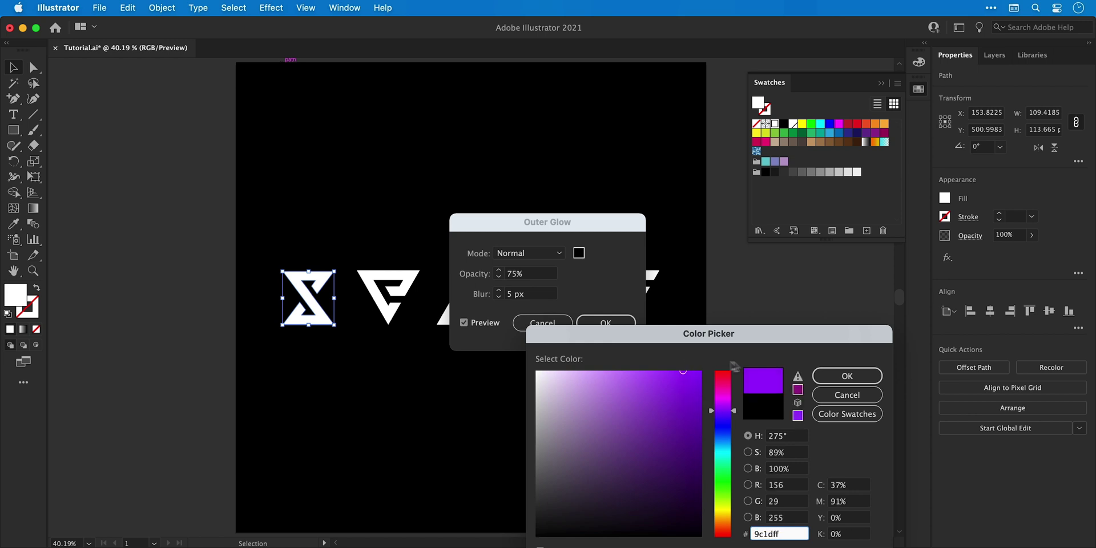
pyautogui.click(847, 376)
# Set the glow's opacity to 90% and blur to 19 px, and apply the effect to the first letter.
pyautogui.click(507, 296)
pyautogui.write('1')
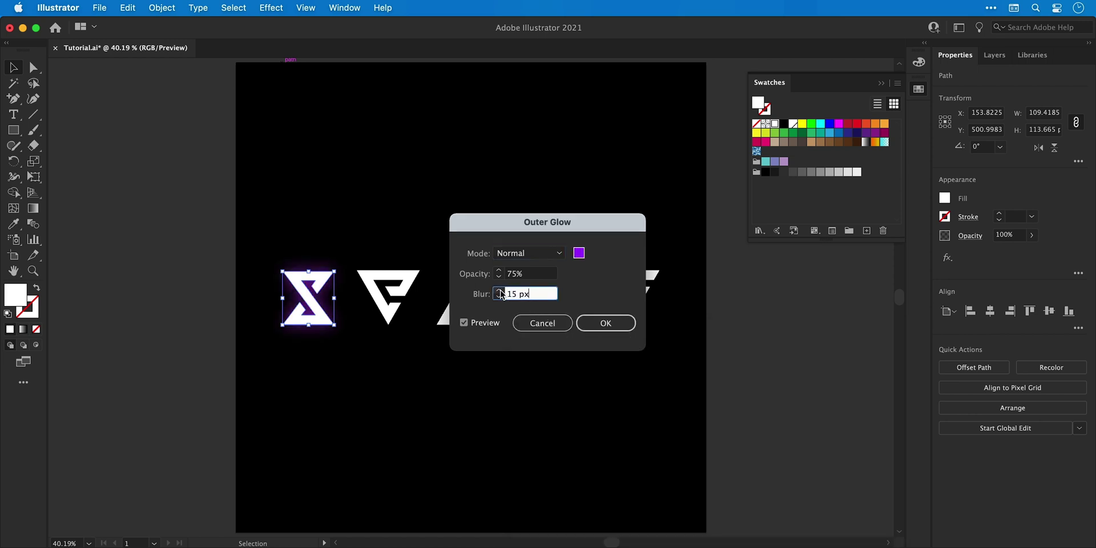
pyautogui.click(499, 291)
pyautogui.doubleClick(540, 272)
pyautogui.write('100')
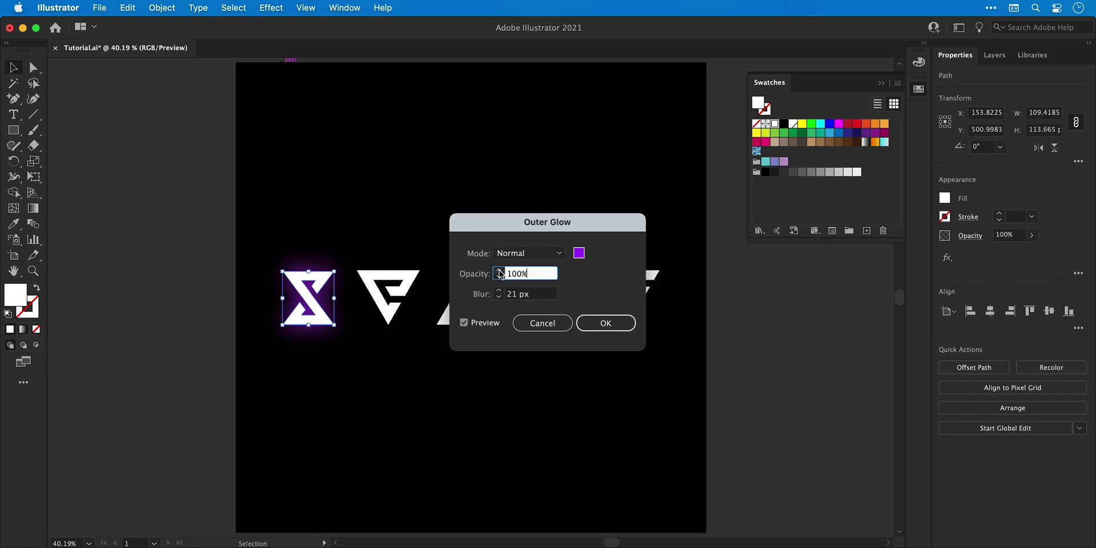
pyautogui.doubleClick(539, 272)
pyautogui.write('90')
pyautogui.click(498, 296)
pyautogui.click(499, 296)
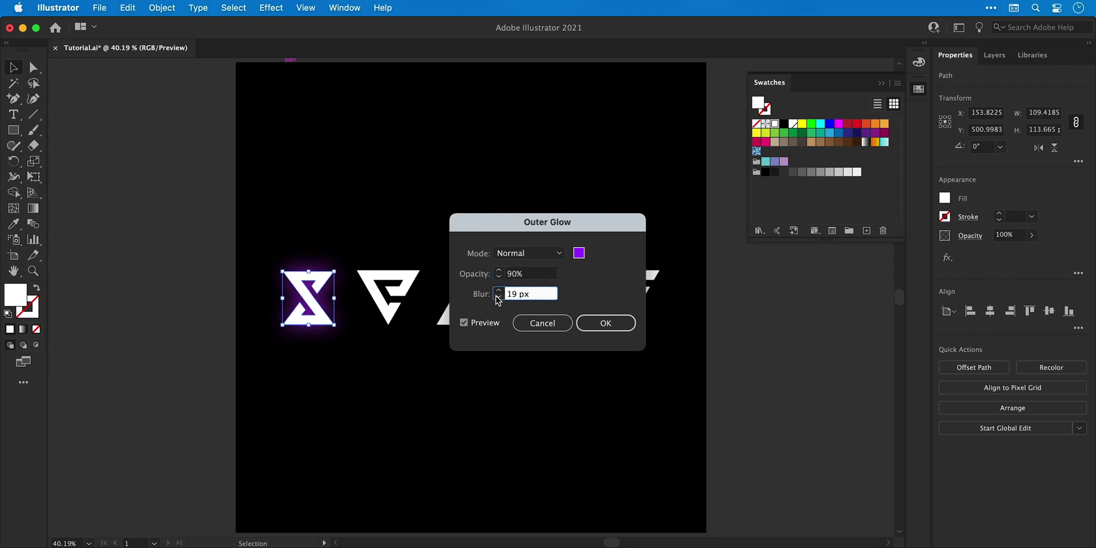
pyautogui.click(588, 324)
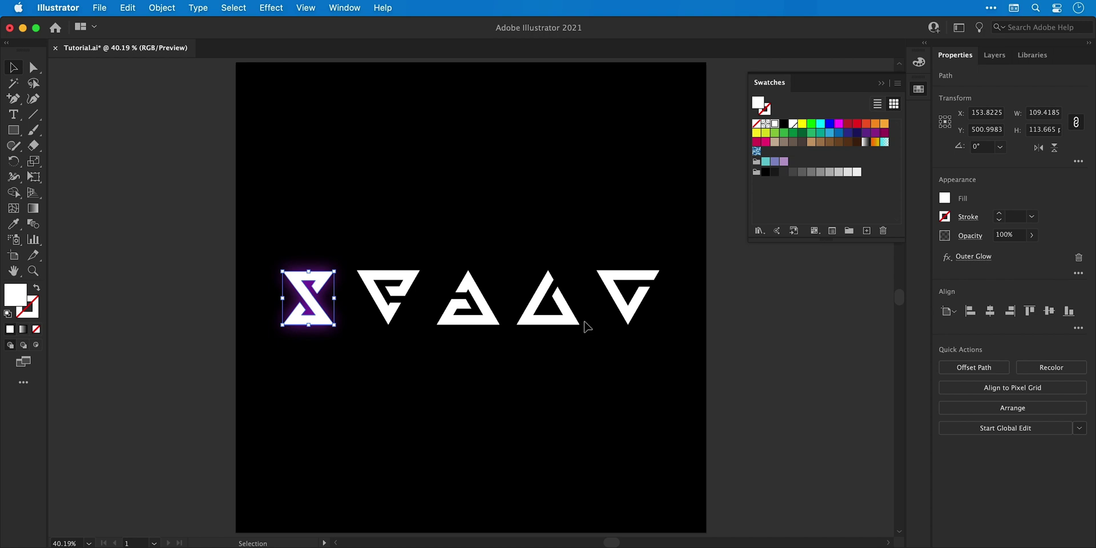